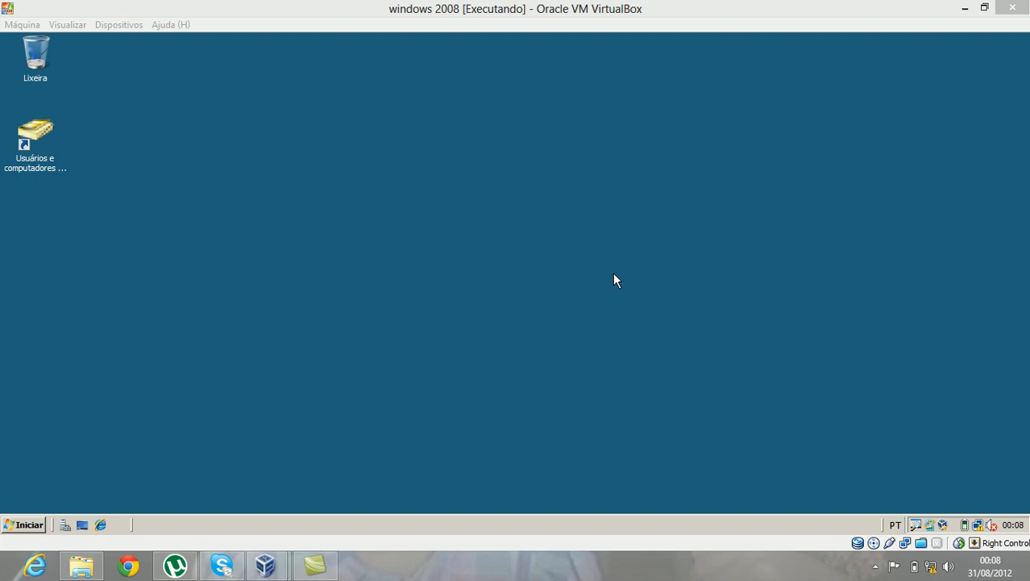
left_click(53, 174)
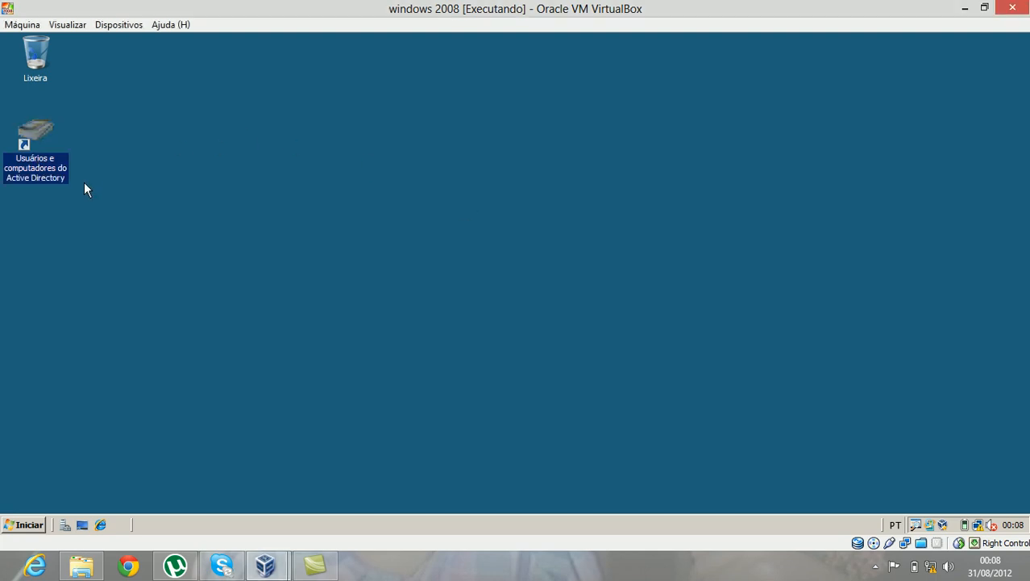
double_click(43, 168)
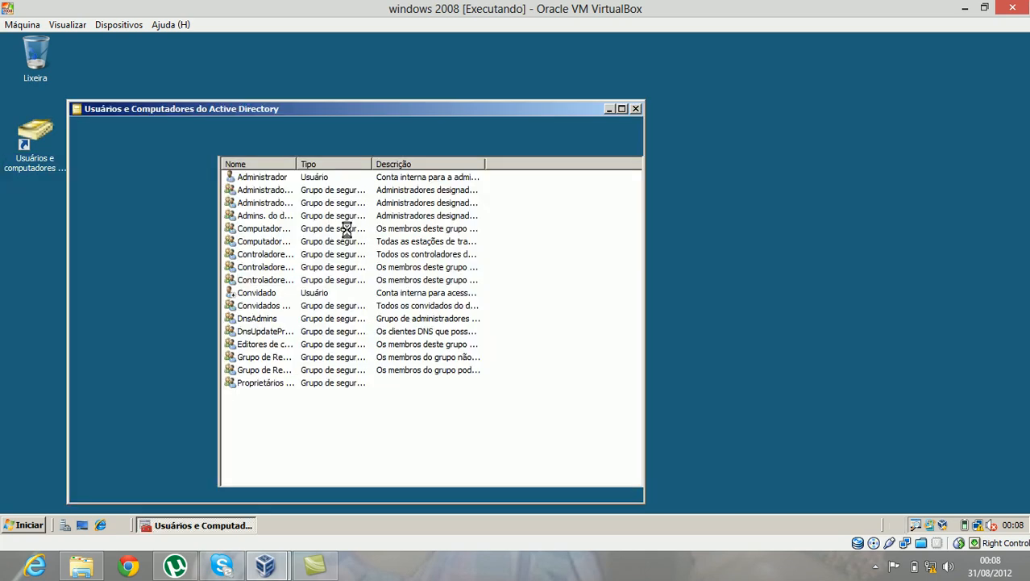
left_click(621, 110)
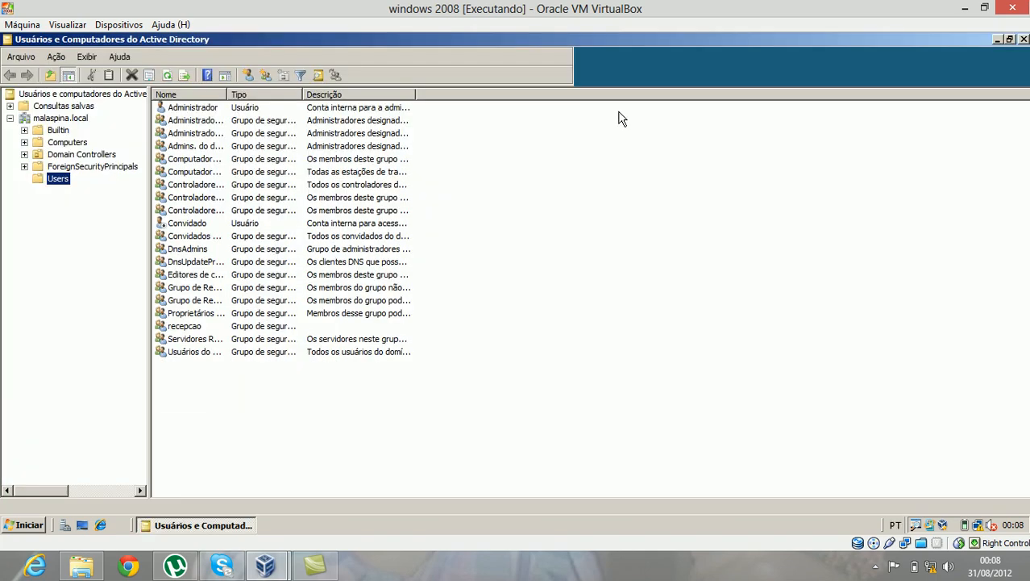
left_click(1024, 39)
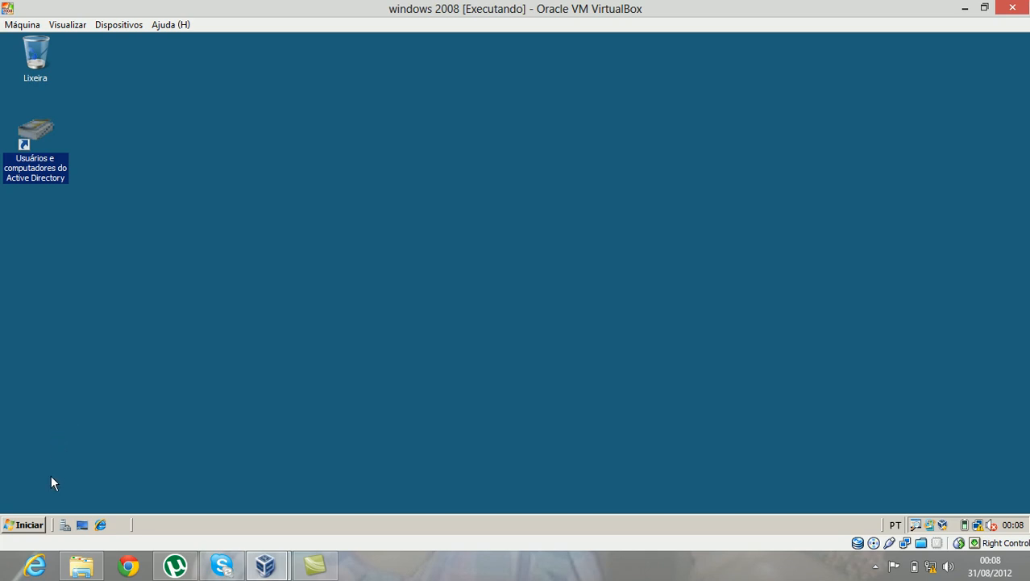
- Open Usuários e computadores do Active Directory from the administrative tools
left_click(34, 526)
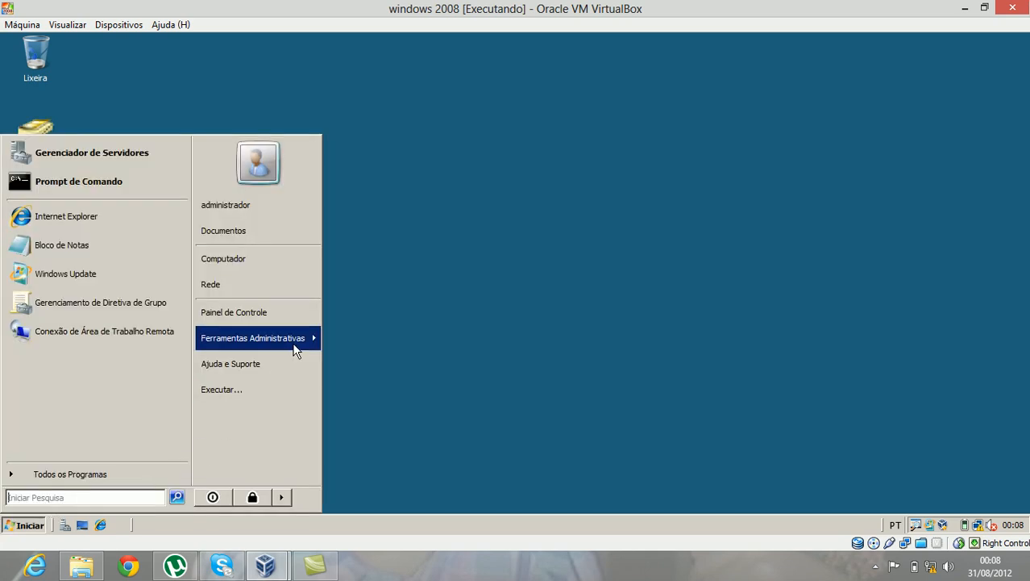
mouse_move(295, 349)
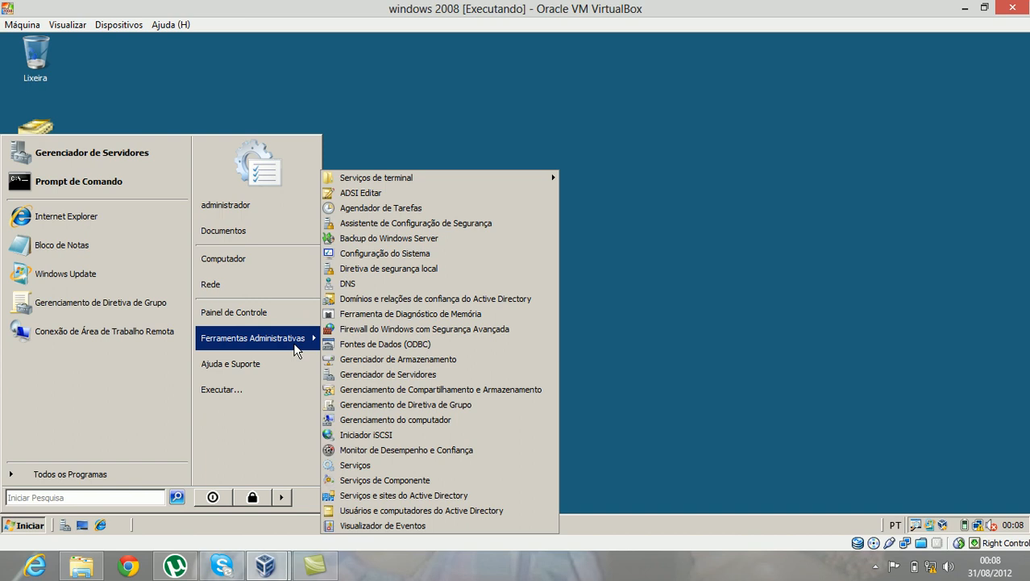
left_click(439, 510)
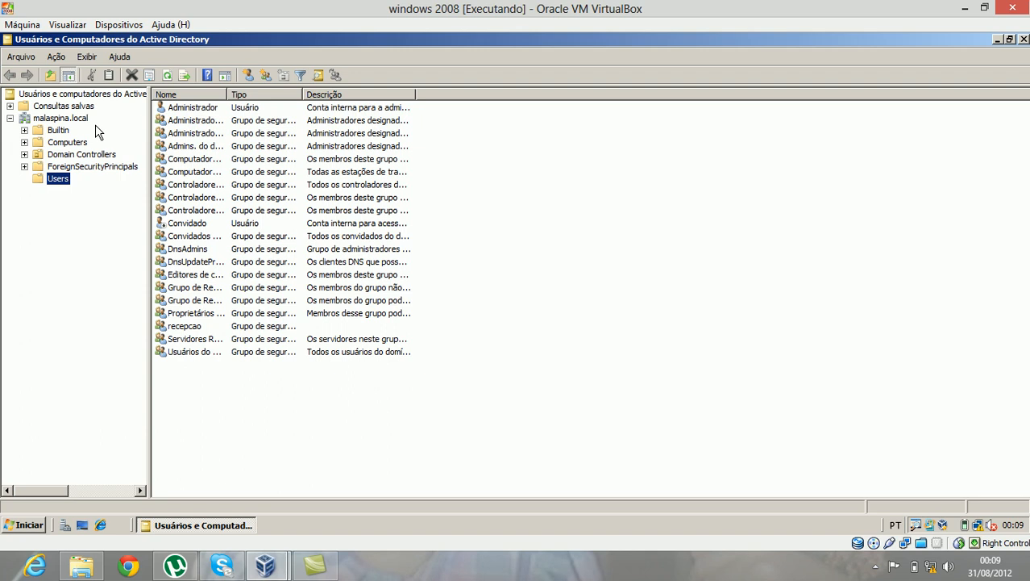
- Examine the domain root and its Builtin container, widening the name column to read the full group names
left_click(43, 118)
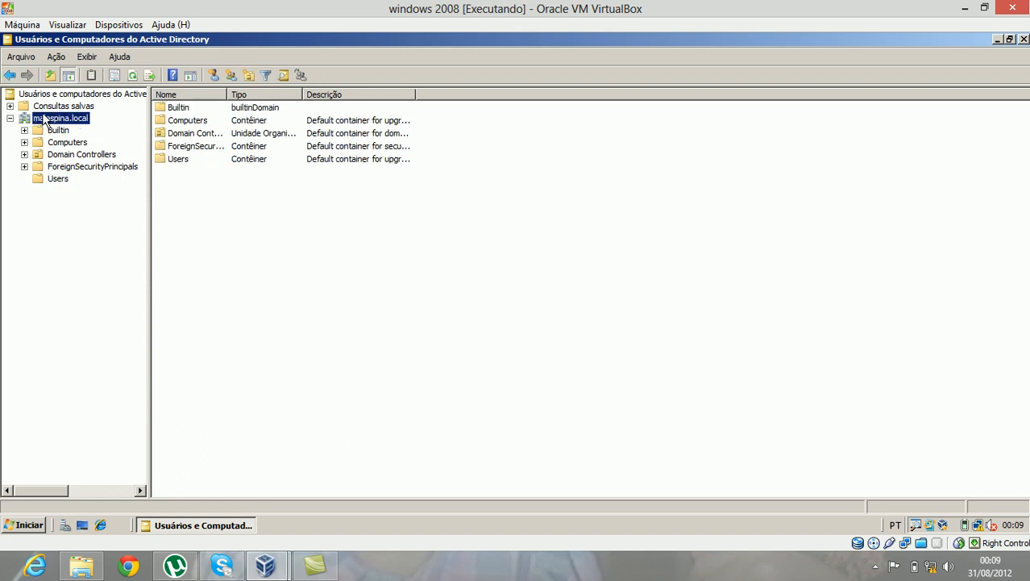
key("ctrl+1")
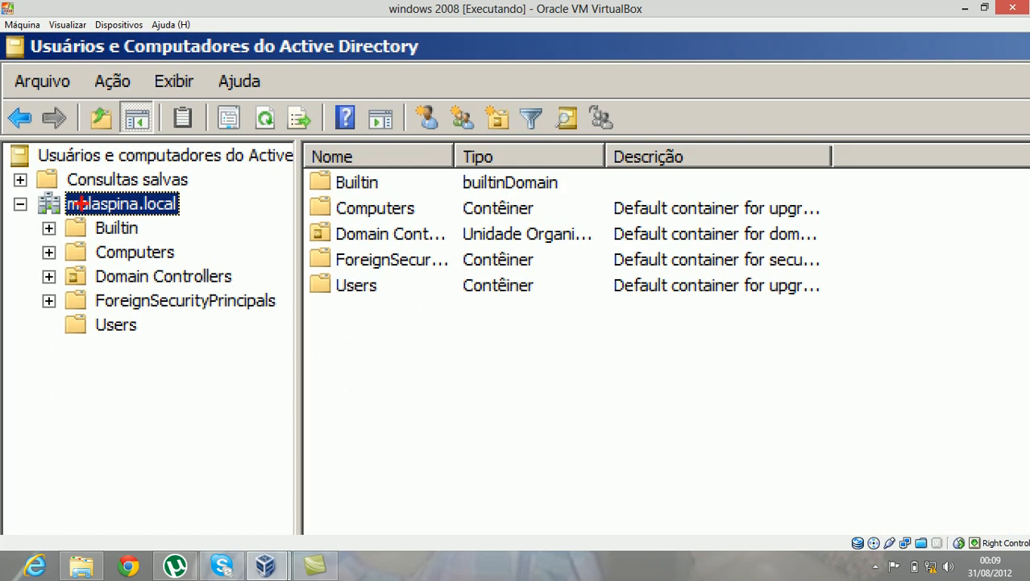
mouse_move(54, 180)
left_mouse_down()
mouse_move(99, 229)
mouse_move(233, 225)
left_mouse_up()
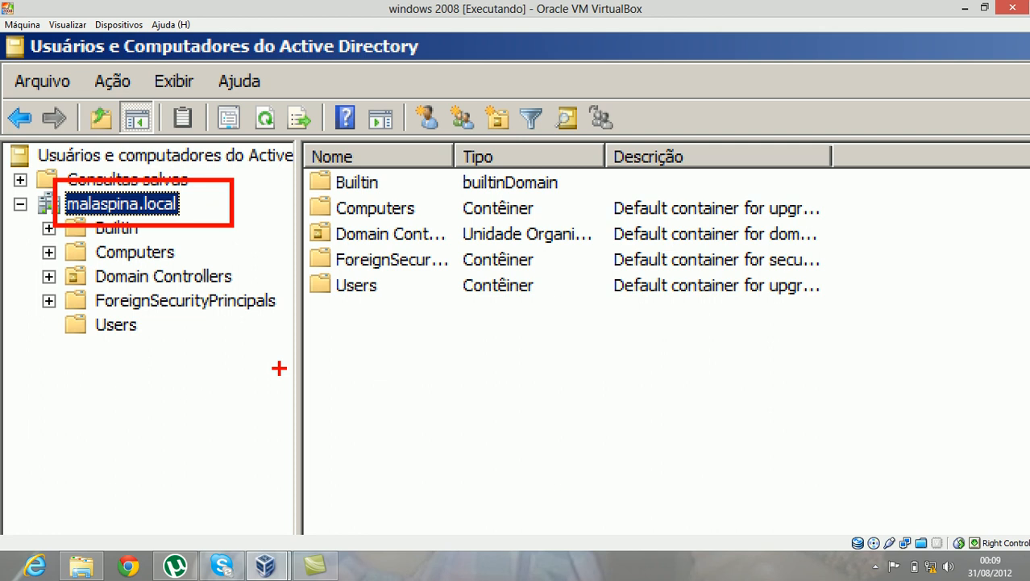
key("Escape")
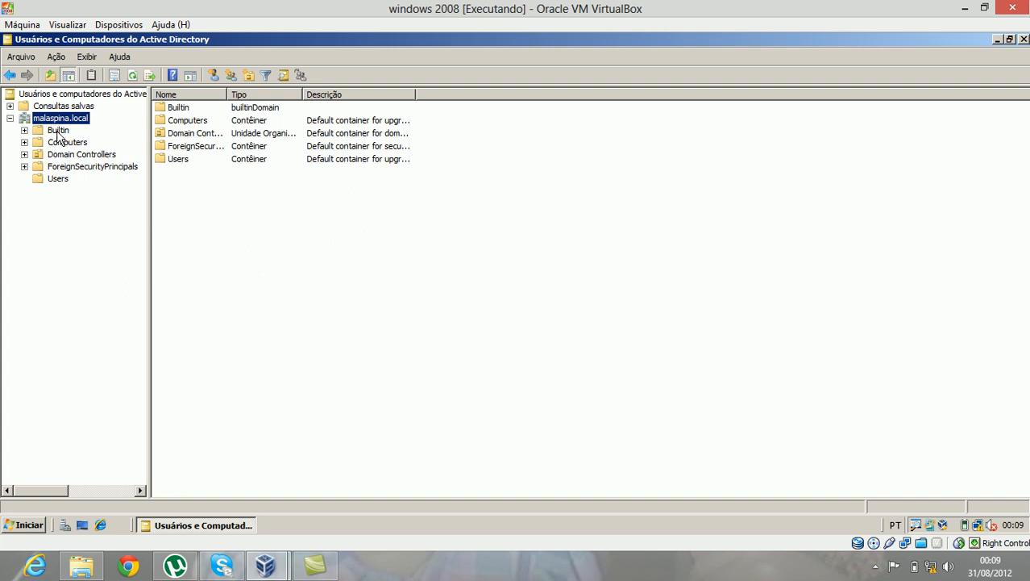
left_click(56, 131)
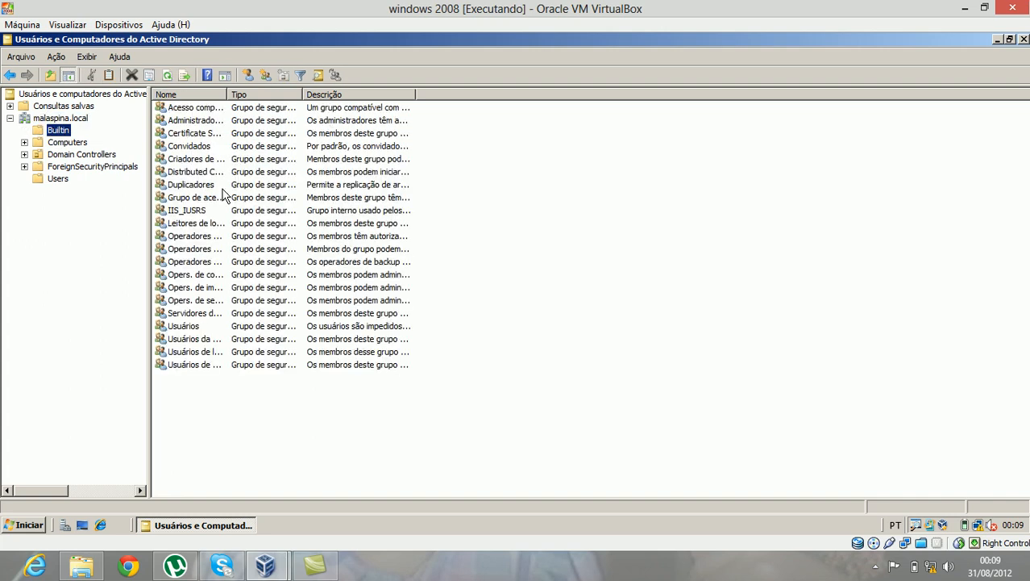
left_click_drag(227, 95, 319, 95)
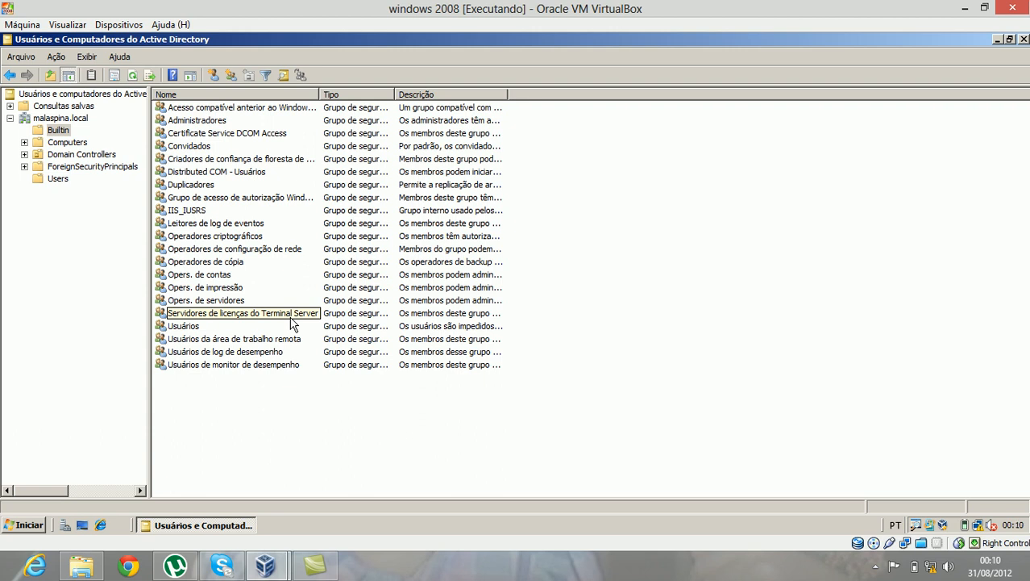
- Examine the Computers, Domain Controllers and Users containers, widening the name column to read the full entry names
left_click(71, 142)
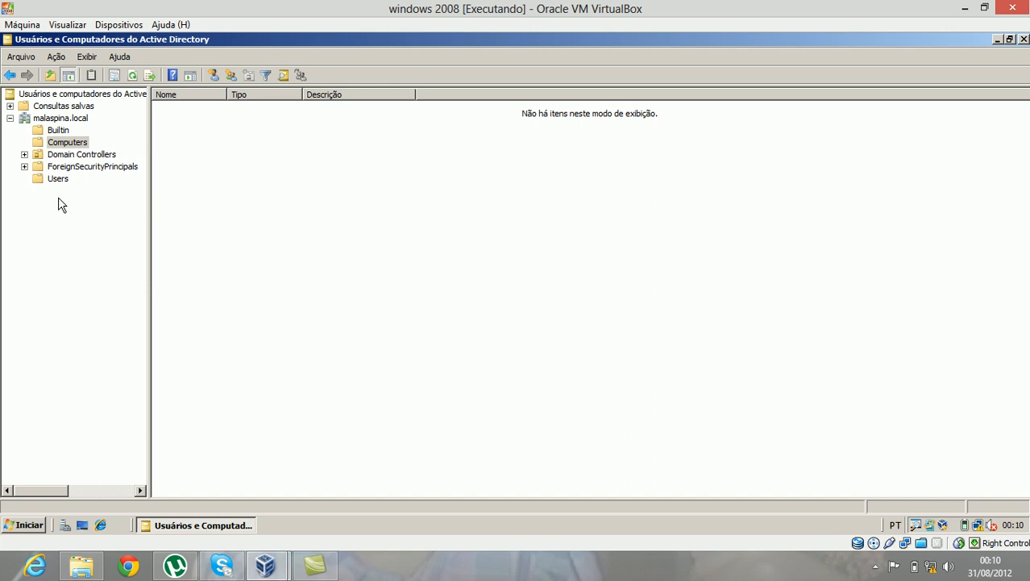
left_click(80, 156)
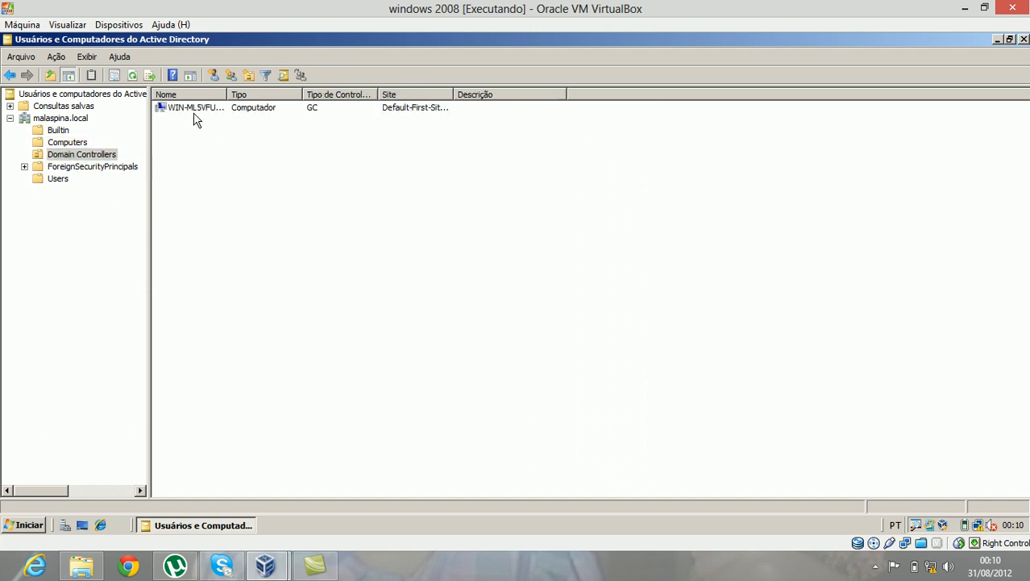
left_click_drag(227, 94, 257, 94)
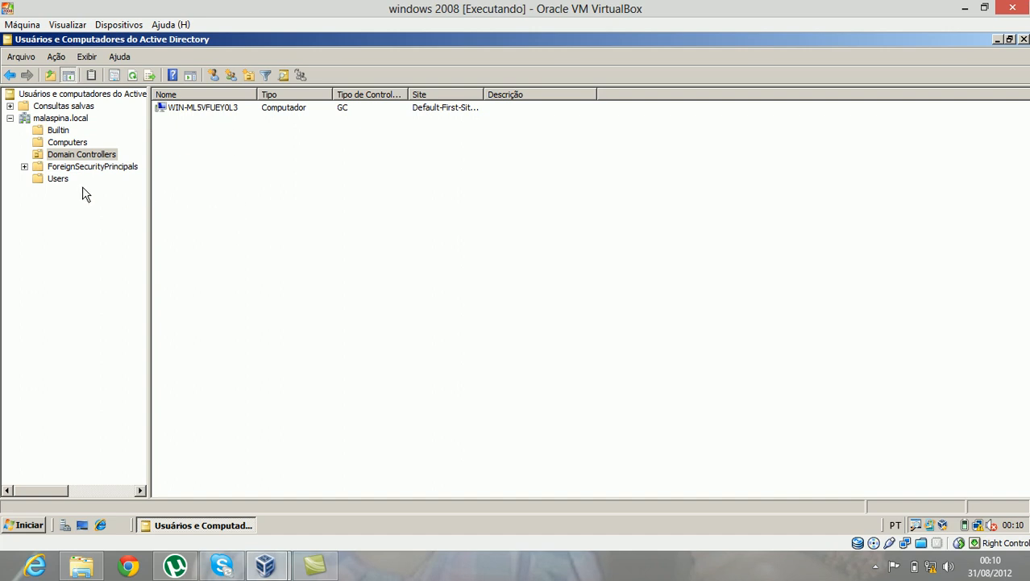
left_click(58, 179)
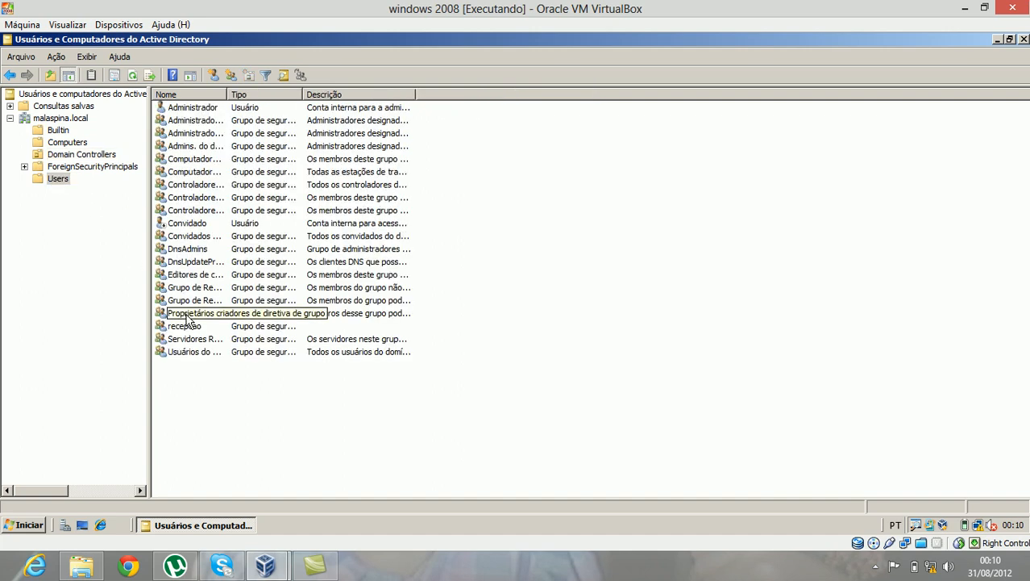
left_click_drag(228, 94, 335, 95)
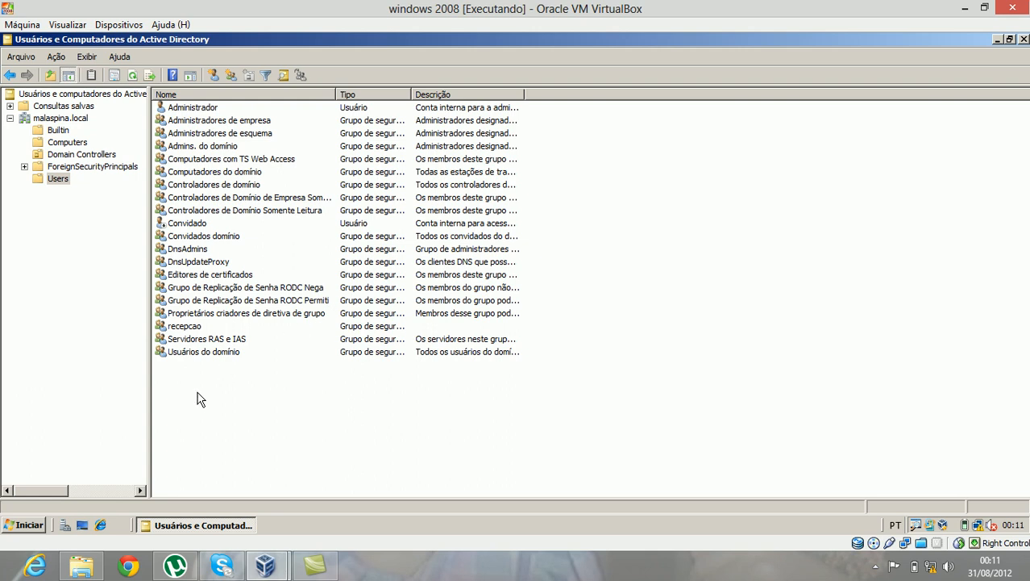
- Start creating a new user object in the Users container
right_click(65, 181)
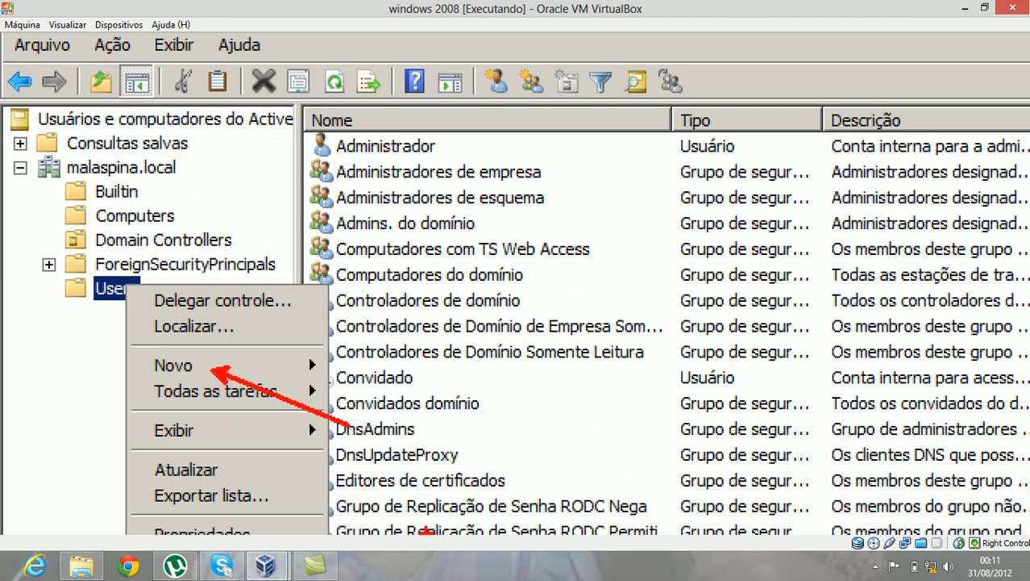
key("Escape")
right_click(59, 182)
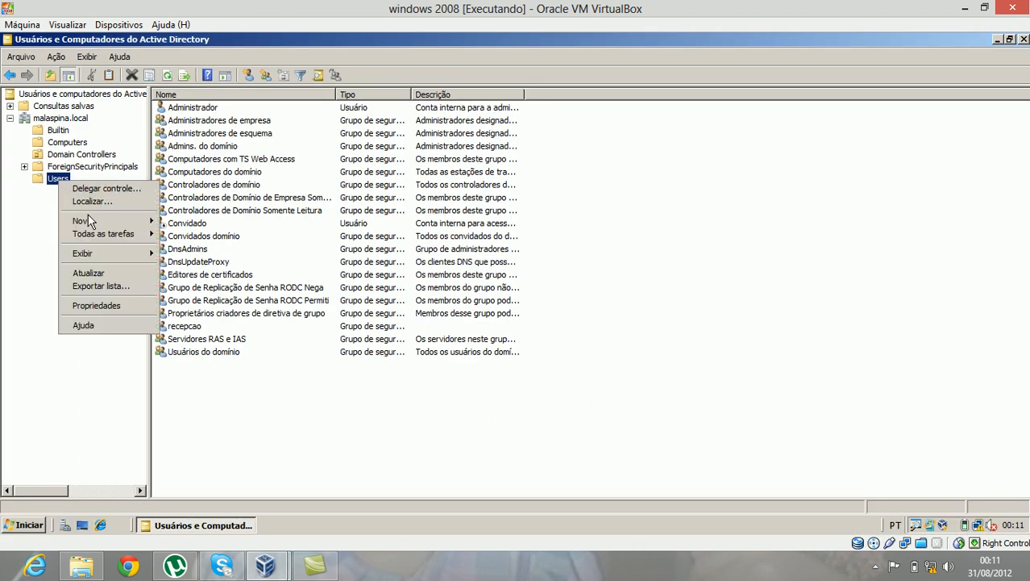
mouse_move(97, 220)
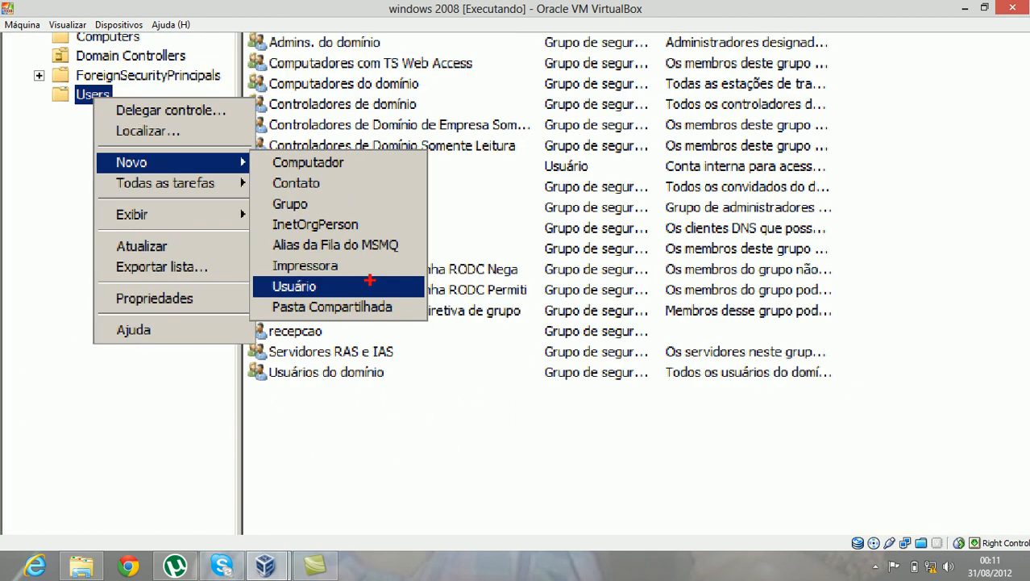
left_click(194, 298)
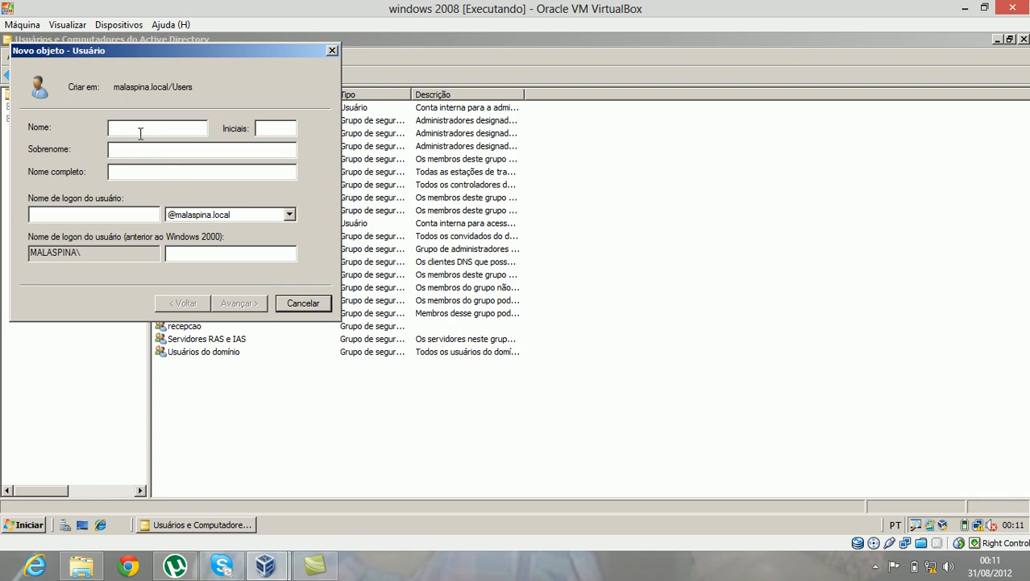
- Enter the new user's first name and logon name, and continue to the password settings
type("malaspina")
key("Tab")
key("Tab")
key("Tab")
key("Tab")
type("malaspina")
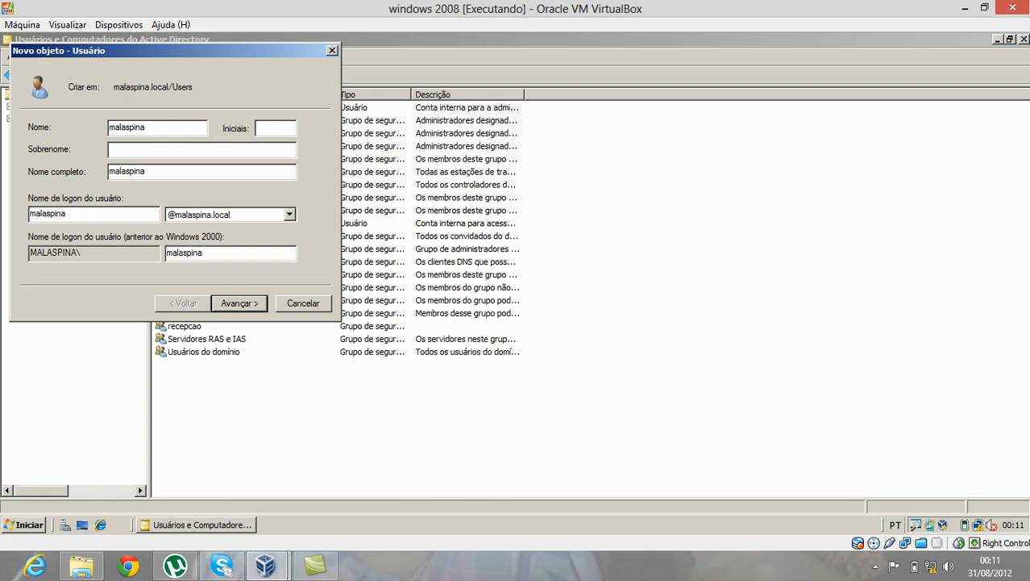
key("Return")
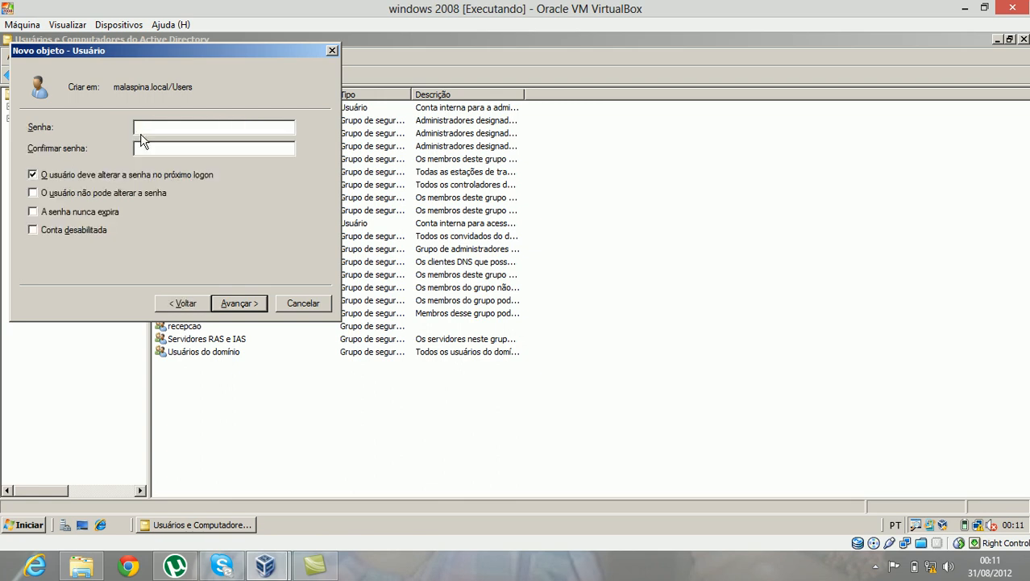
- Enter and confirm the account password, and turn off the requirement to change the password at next logon
type("•••••••••")
key("Tab")
type("•••••••••")
left_click(31, 174)
left_click(52, 175)
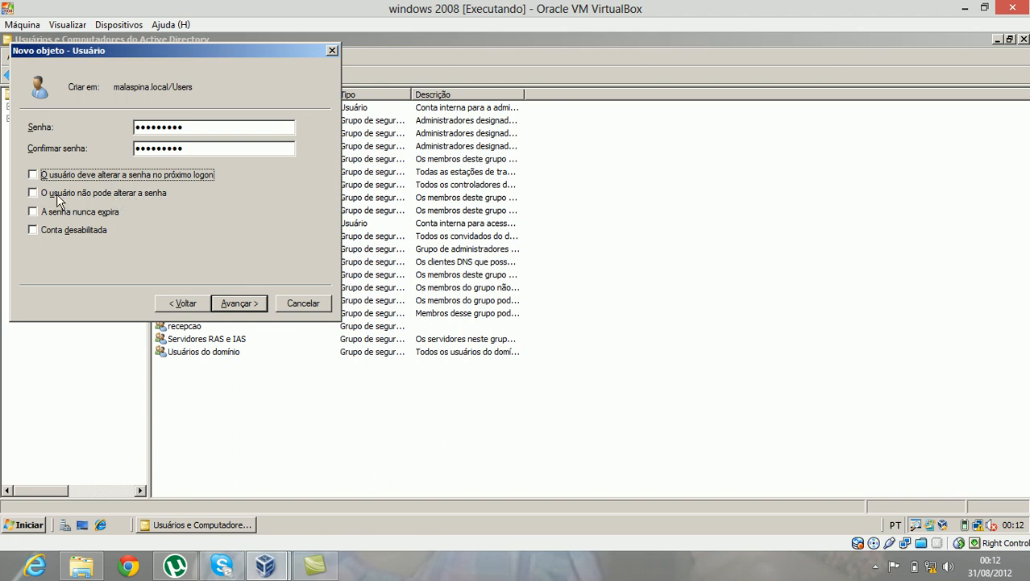
- Set the new user's password to never expire and finish creating the account
key("ctrl+1")
left_click(118, 282)
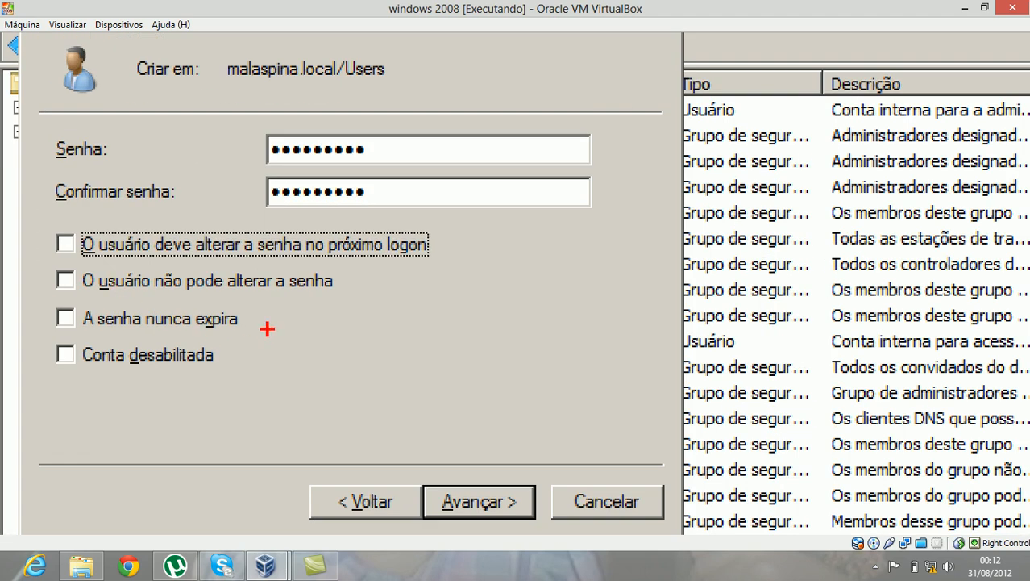
left_click_drag(276, 284, 506, 323)
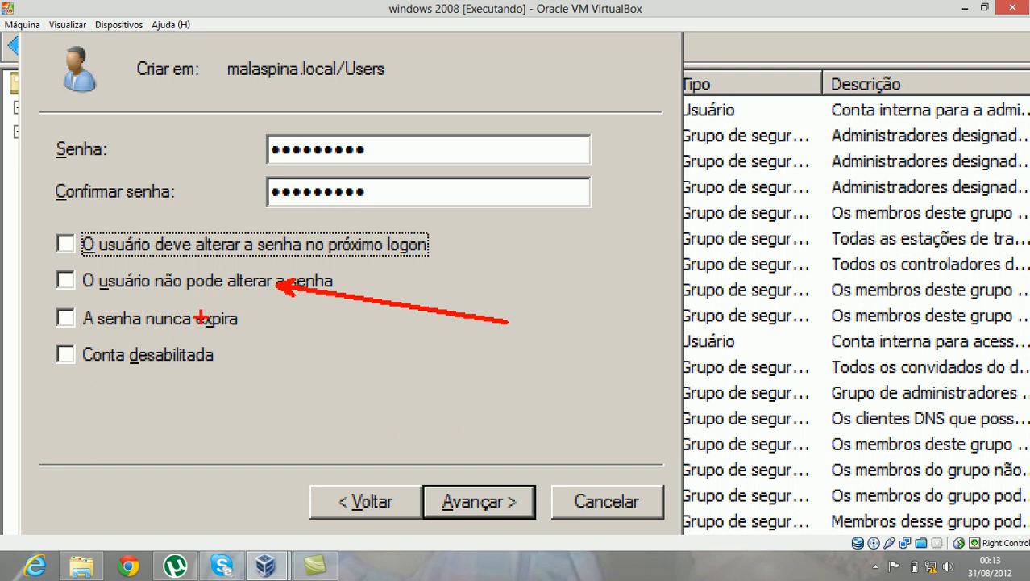
left_click_drag(251, 328, 441, 414)
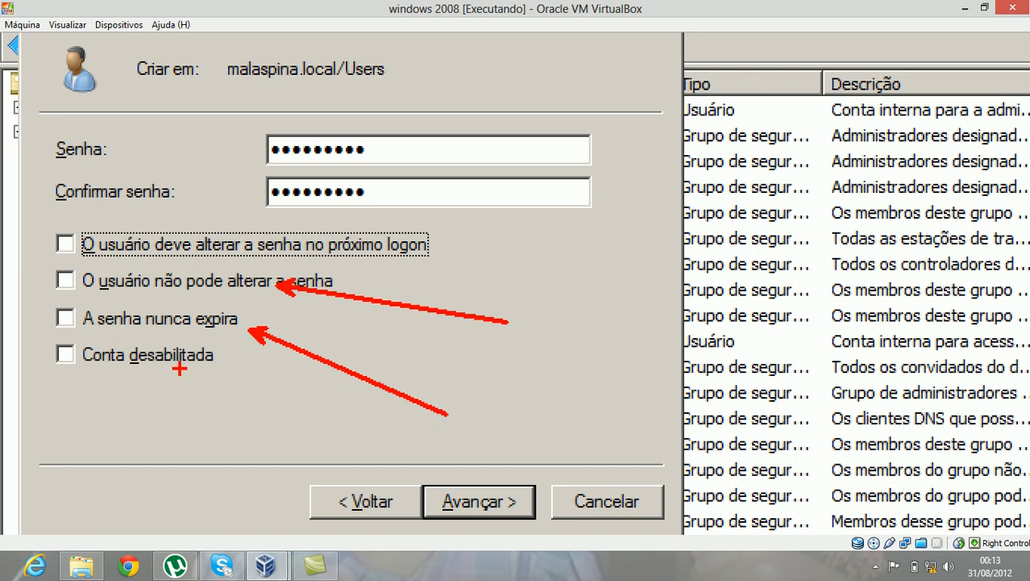
left_click_drag(178, 368, 317, 467)
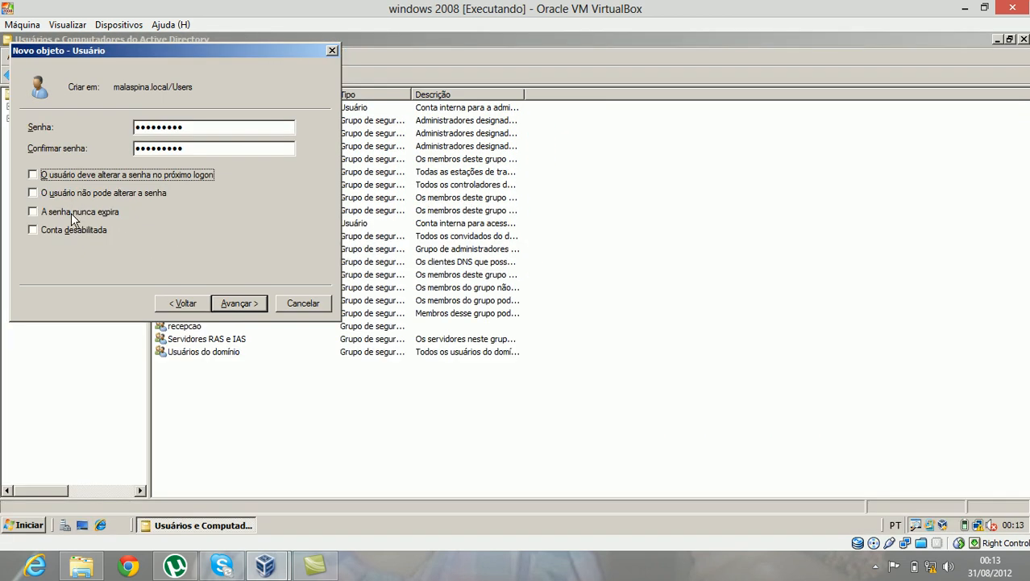
left_click(71, 213)
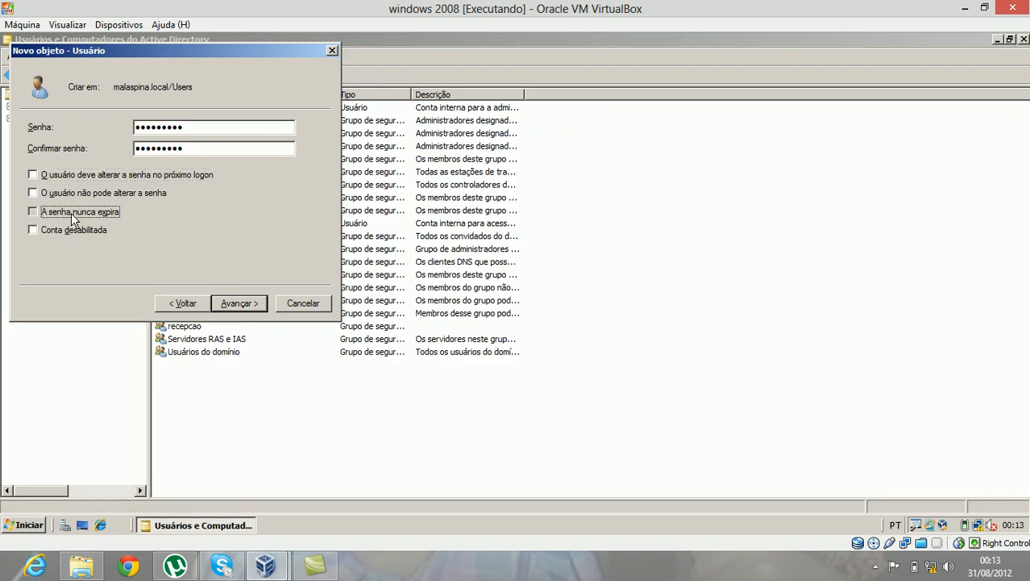
left_click(240, 305)
left_click(240, 305)
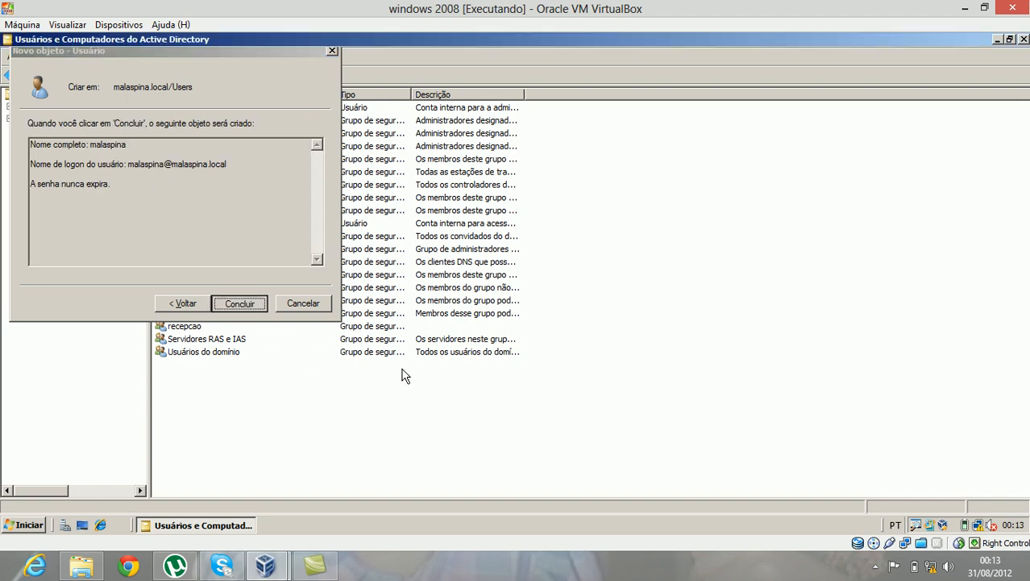
key("ctrl+1")
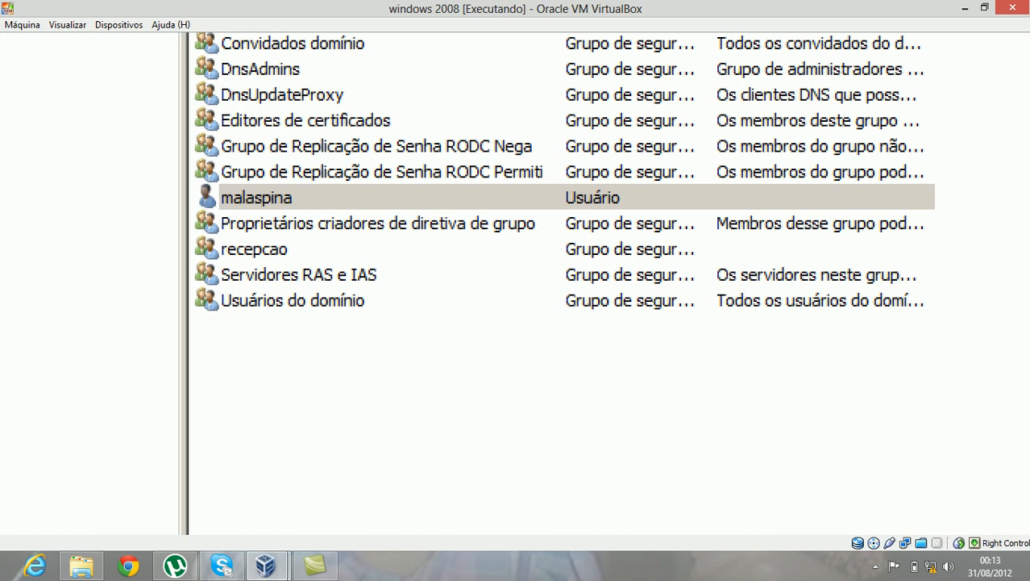
mouse_move(185, 166)
left_mouse_down()
mouse_move(280, 214)
mouse_move(350, 224)
left_mouse_up()
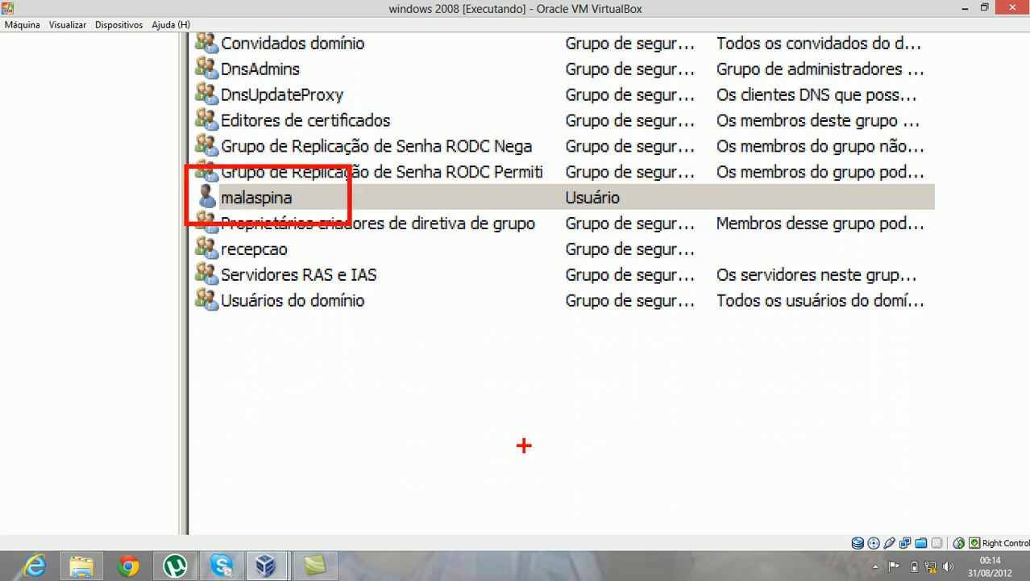
mouse_move(543, 149)
left_mouse_down()
mouse_move(679, 240)
mouse_move(708, 238)
left_mouse_up()
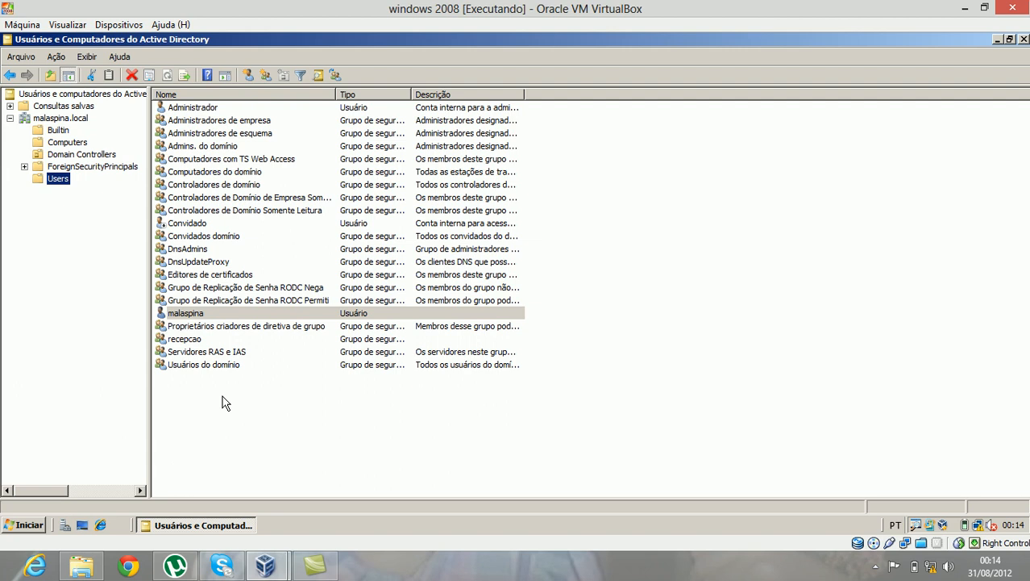
- Start a new group object in the Users container and name it Grupo_recepcao
right_click(225, 403)
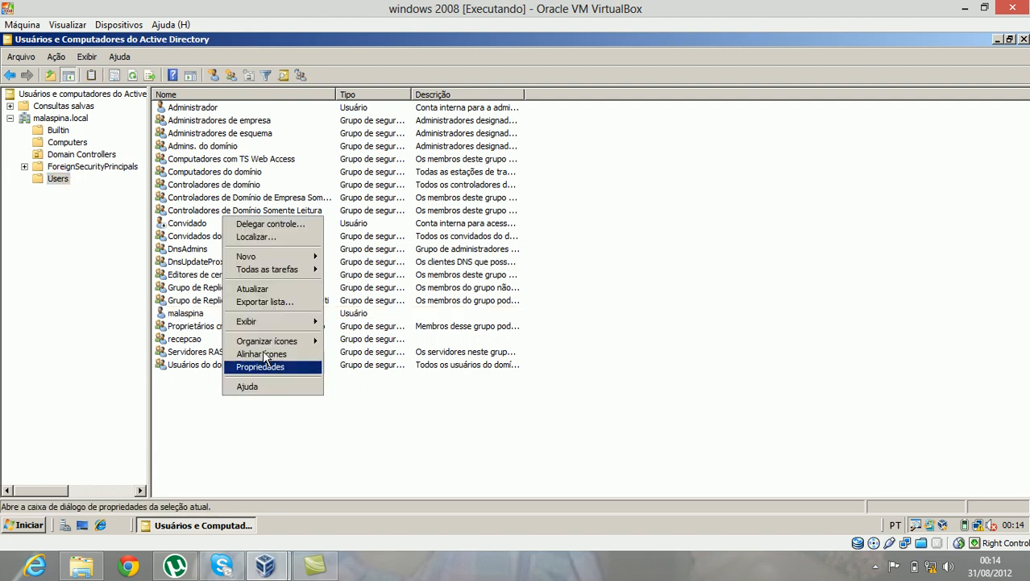
mouse_move(269, 259)
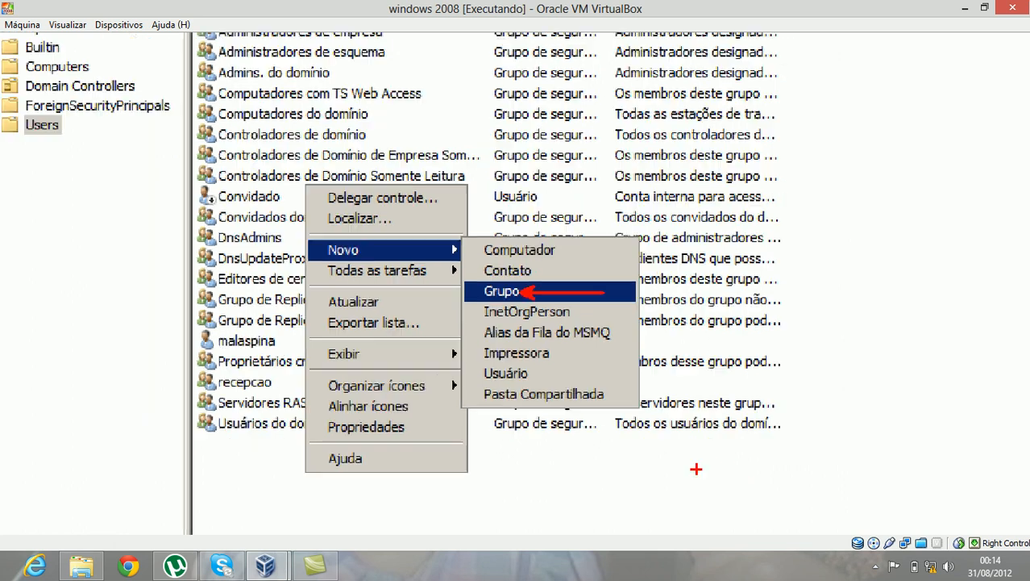
left_click(497, 292)
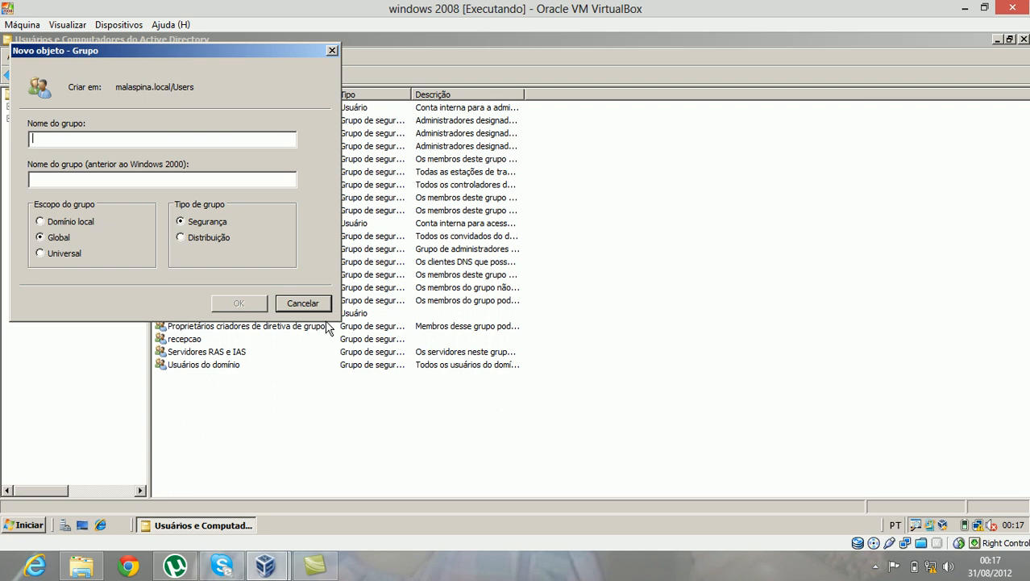
type("Grupo")
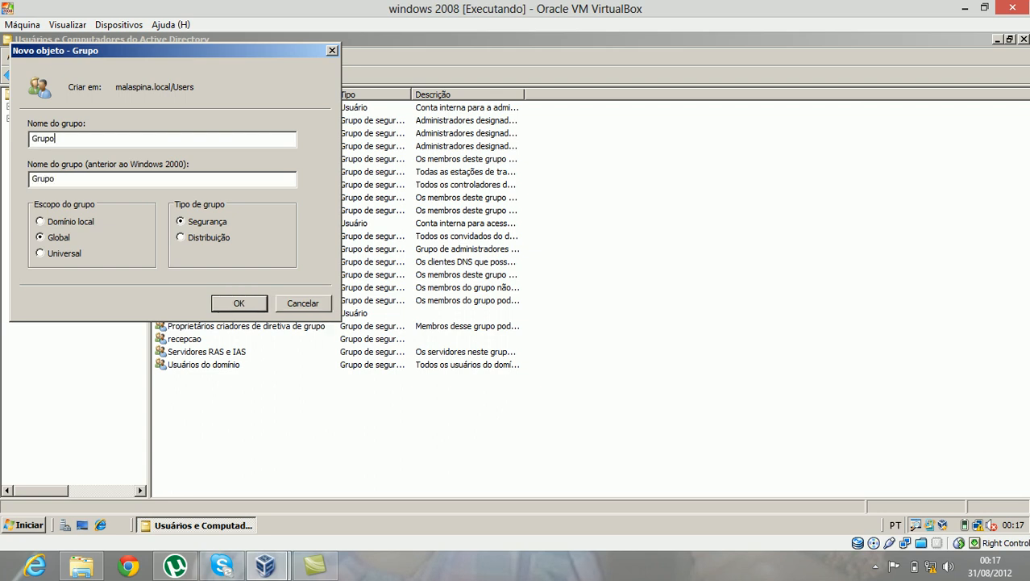
type("_recepcao")
- Review the group scope and type options, and create the group with Global scope and Security type
key("ctrl+1")
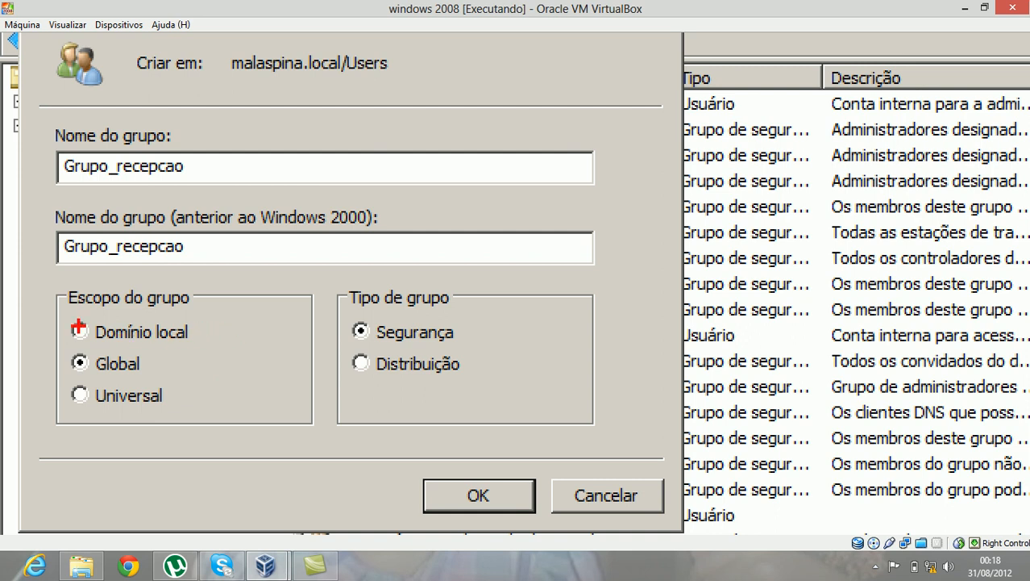
mouse_move(49, 304)
left_mouse_down()
mouse_move(50, 320)
mouse_move(224, 355)
mouse_move(218, 348)
left_mouse_up()
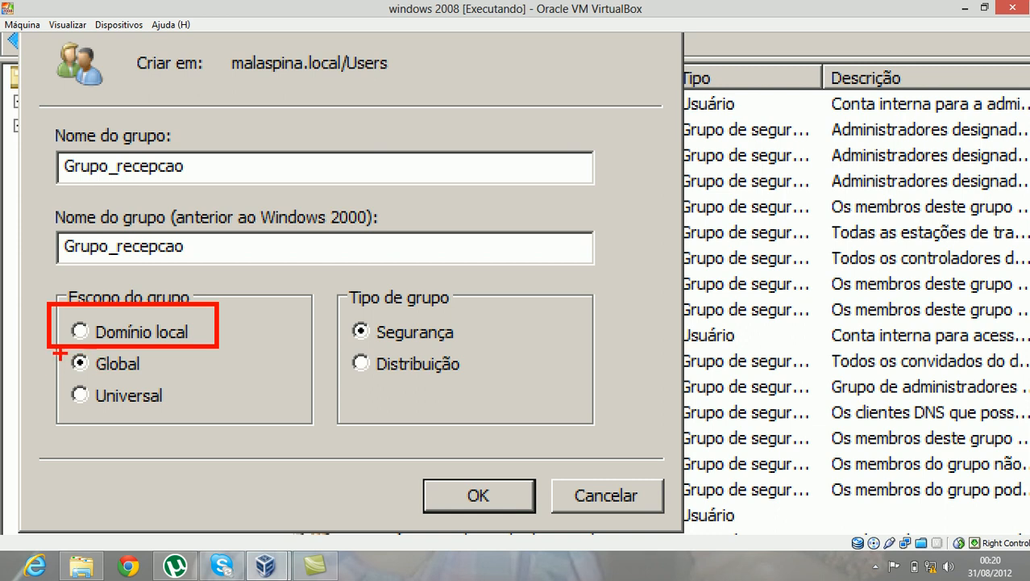
mouse_move(57, 348)
left_mouse_down()
mouse_move(66, 381)
mouse_move(179, 384)
left_mouse_up()
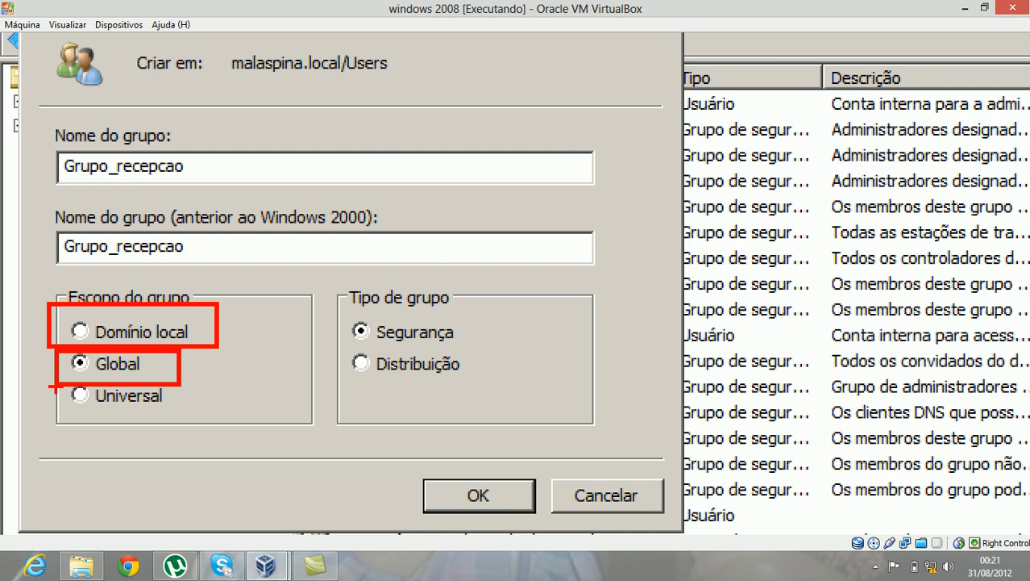
mouse_move(54, 385)
left_mouse_down()
mouse_move(69, 417)
mouse_move(142, 428)
mouse_move(190, 413)
left_mouse_up()
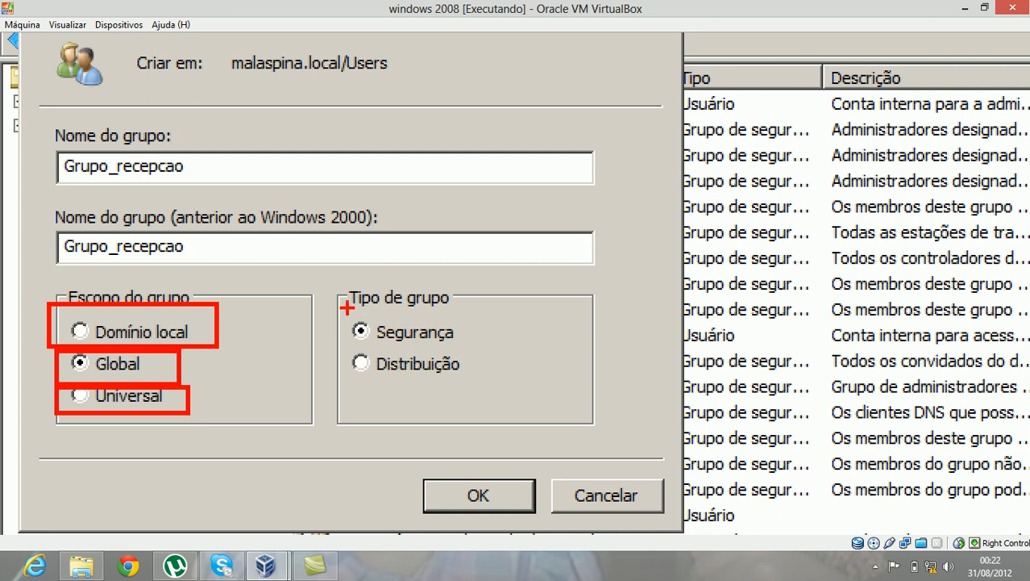
mouse_move(336, 305)
left_mouse_down()
mouse_move(393, 345)
mouse_move(495, 338)
left_mouse_up()
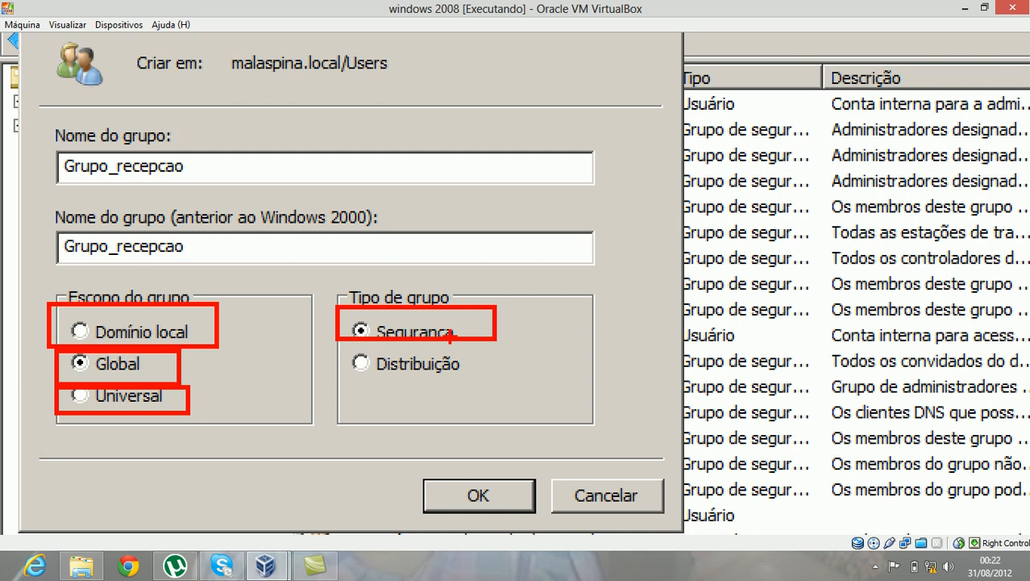
left_click_drag(346, 348, 483, 393)
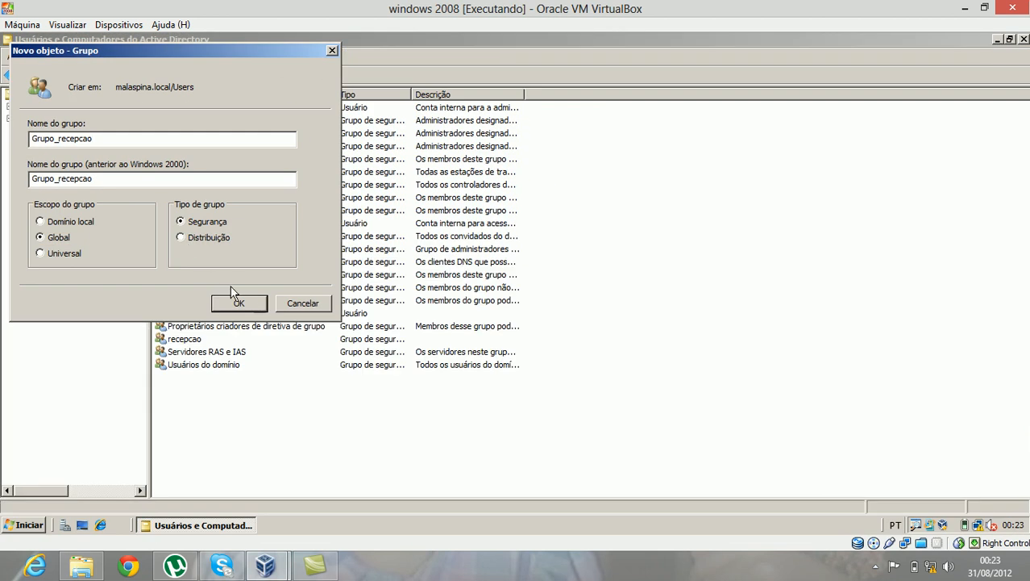
left_click(239, 303)
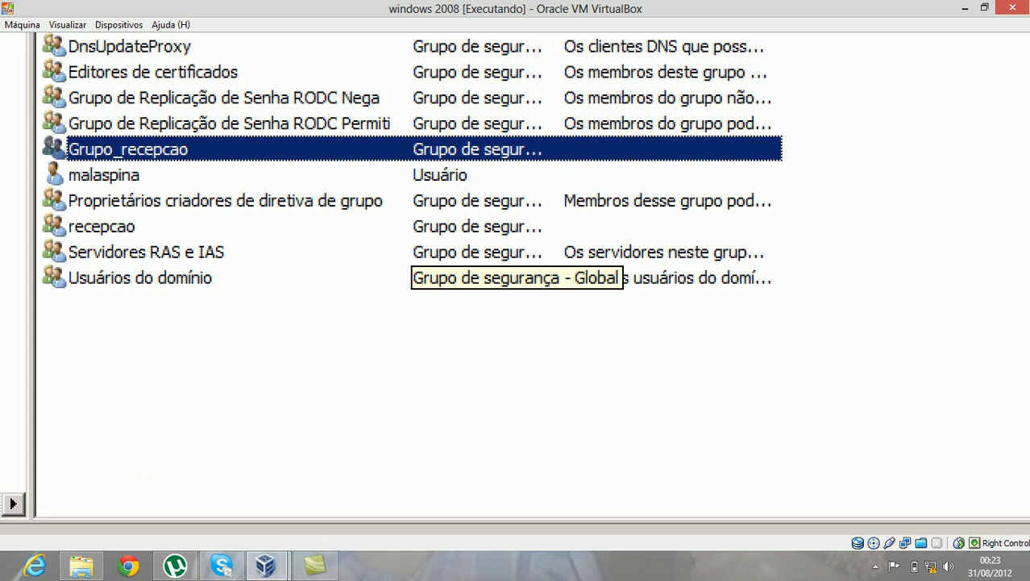
left_click_drag(176, 162, 276, 277)
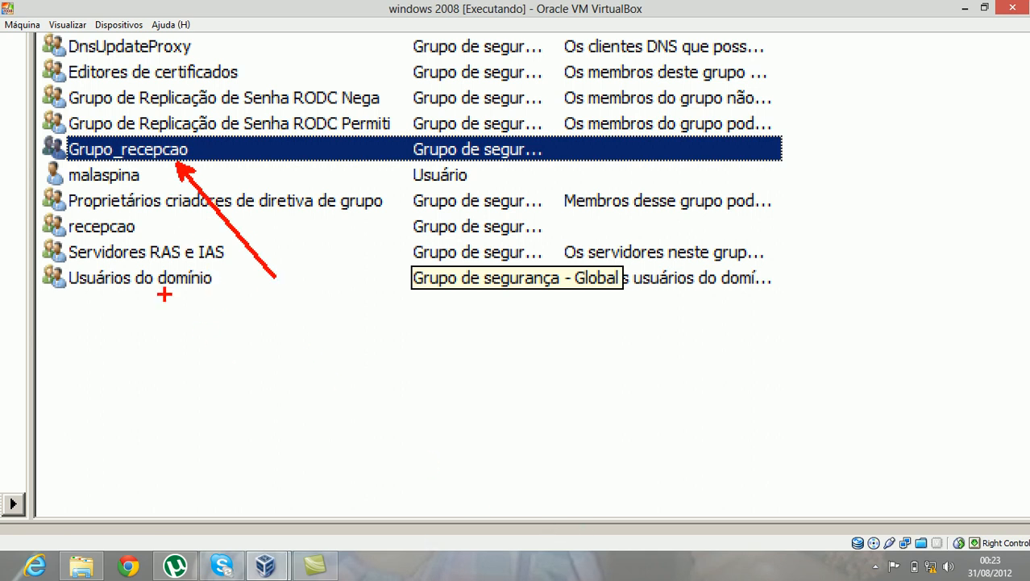
left_click_drag(118, 233, 228, 355)
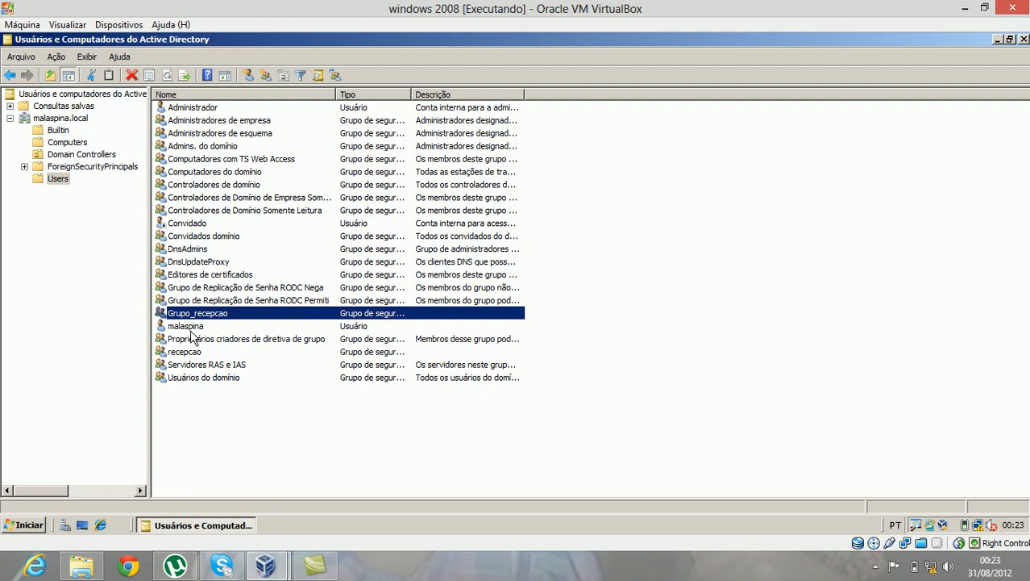
- Open the properties of the newly created user and show the user's group memberships
double_click(184, 327)
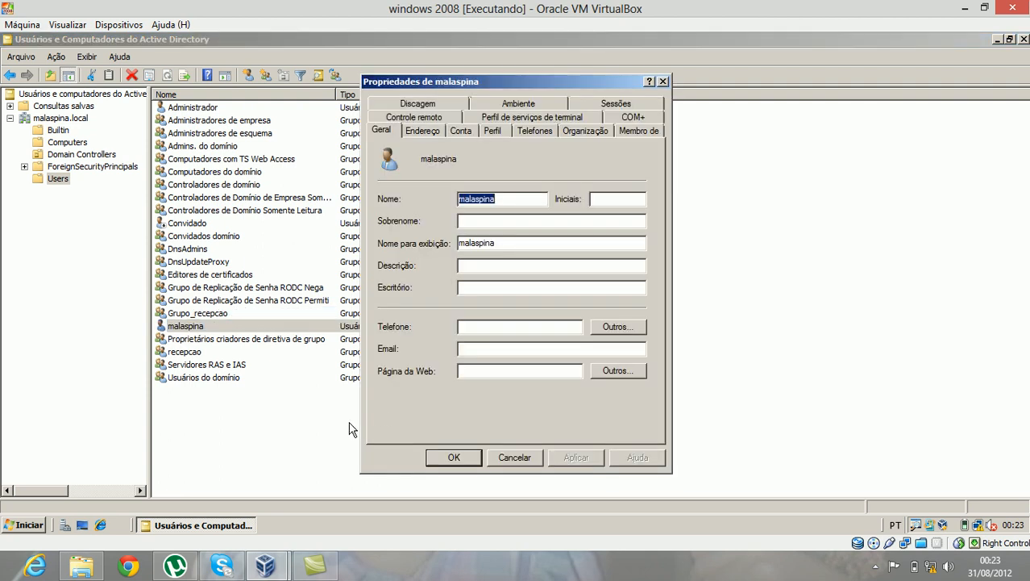
left_click_drag(516, 83, 594, 94)
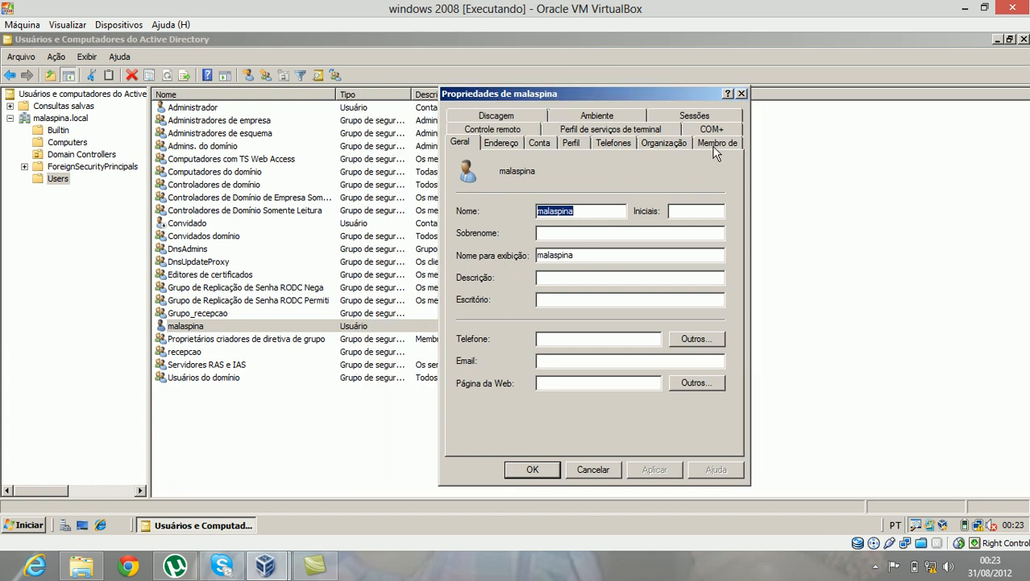
key("ctrl+1")
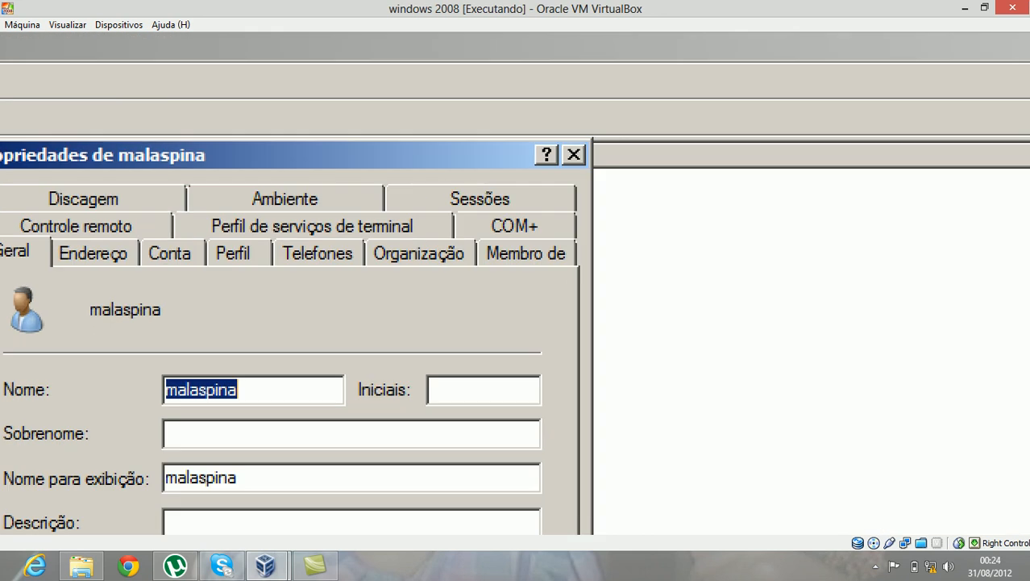
left_click_drag(519, 267, 597, 362)
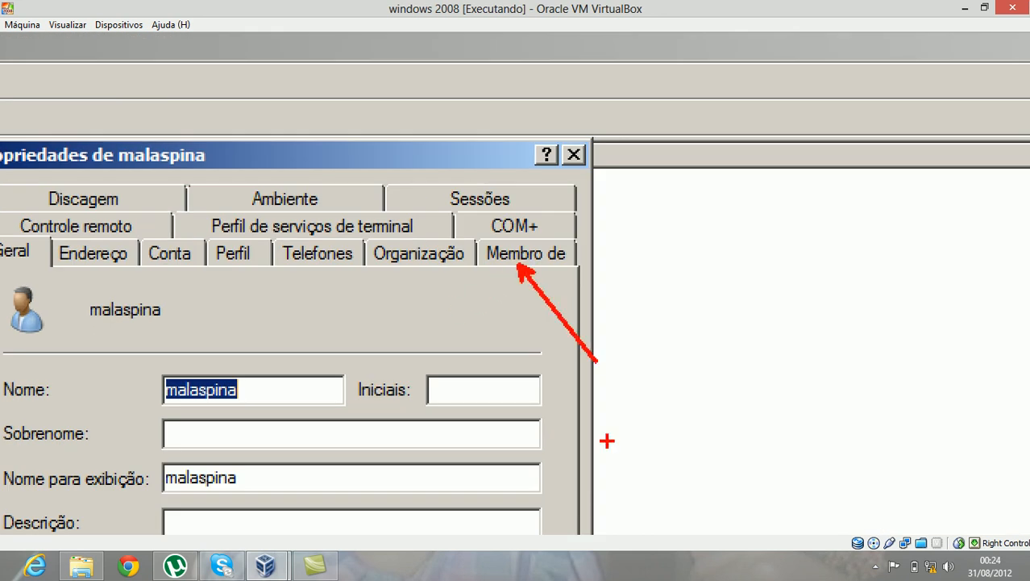
key("Escape")
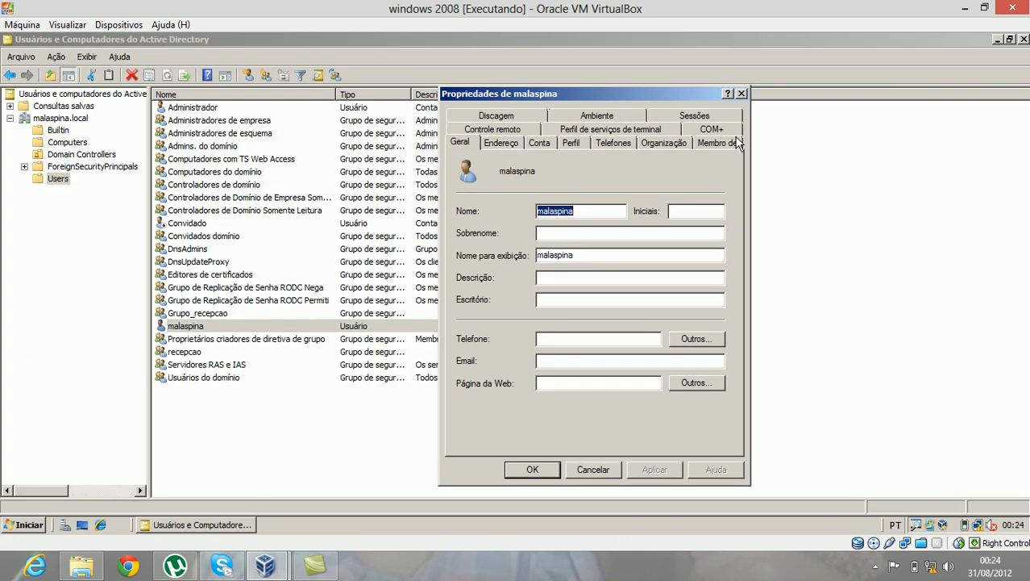
left_click(714, 143)
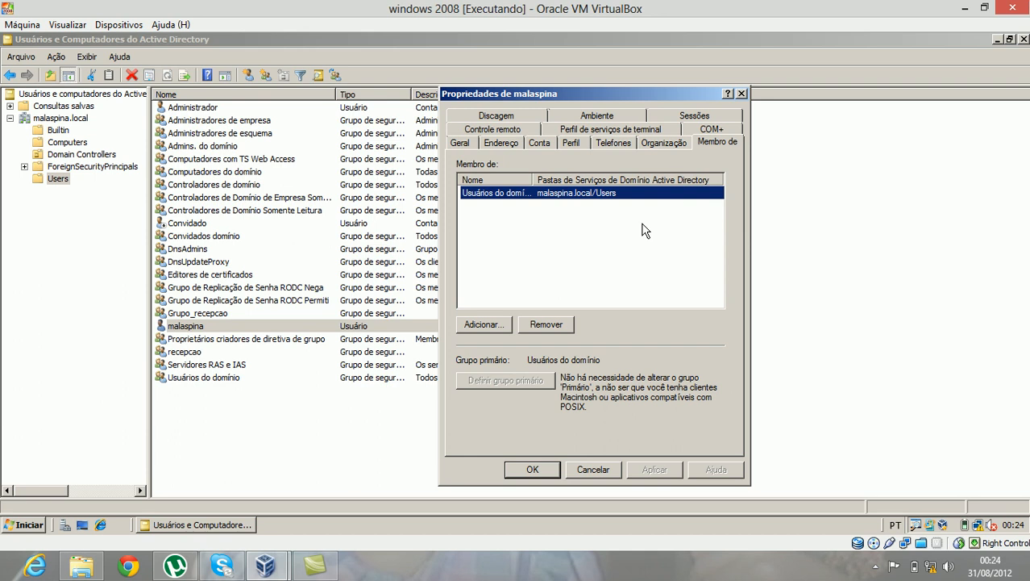
- Add the user to the group grupo_recepcao, verifying the group name, and save the user's properties
left_click(486, 326)
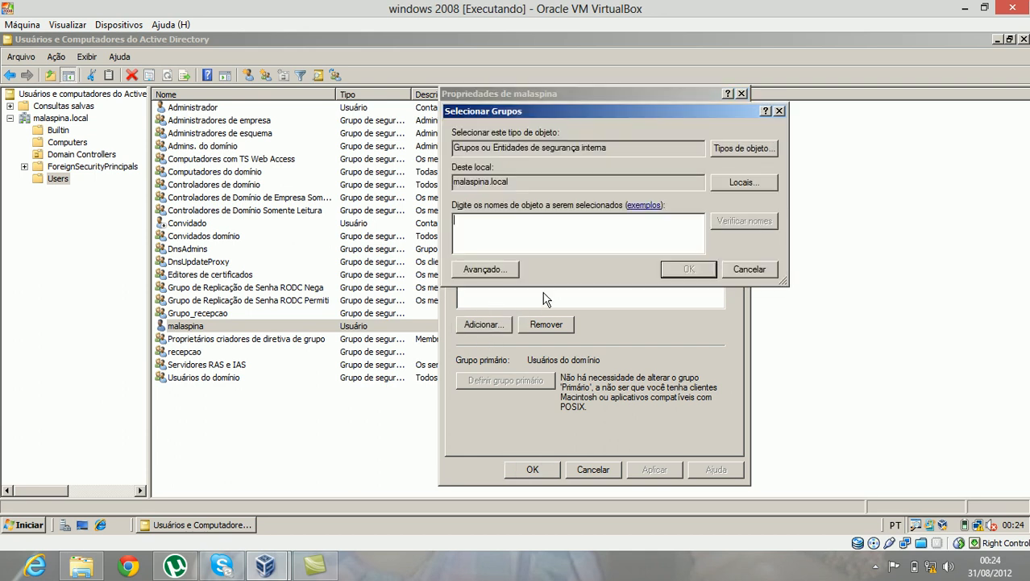
key("ctrl+1")
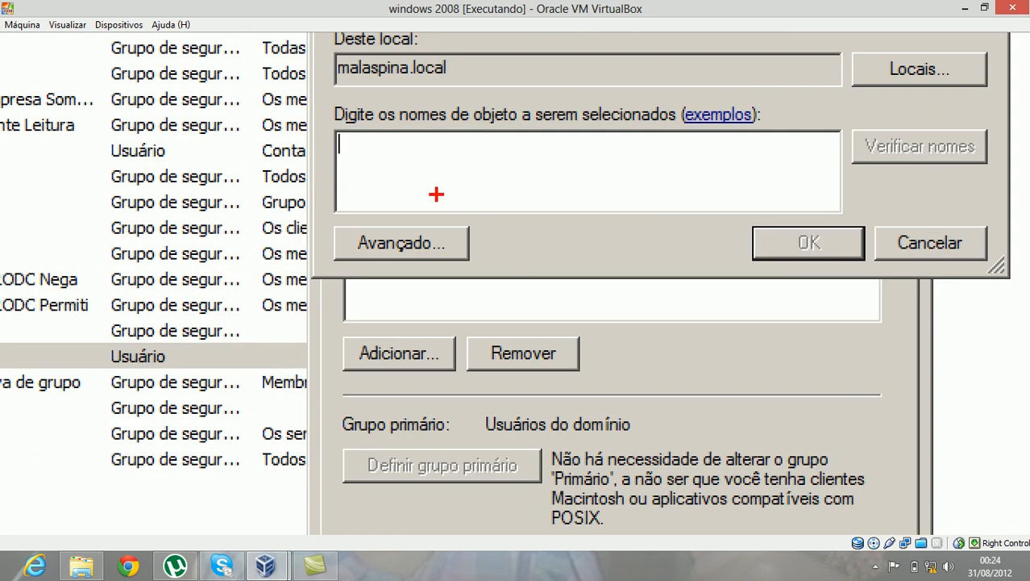
left_click_drag(405, 171, 606, 328)
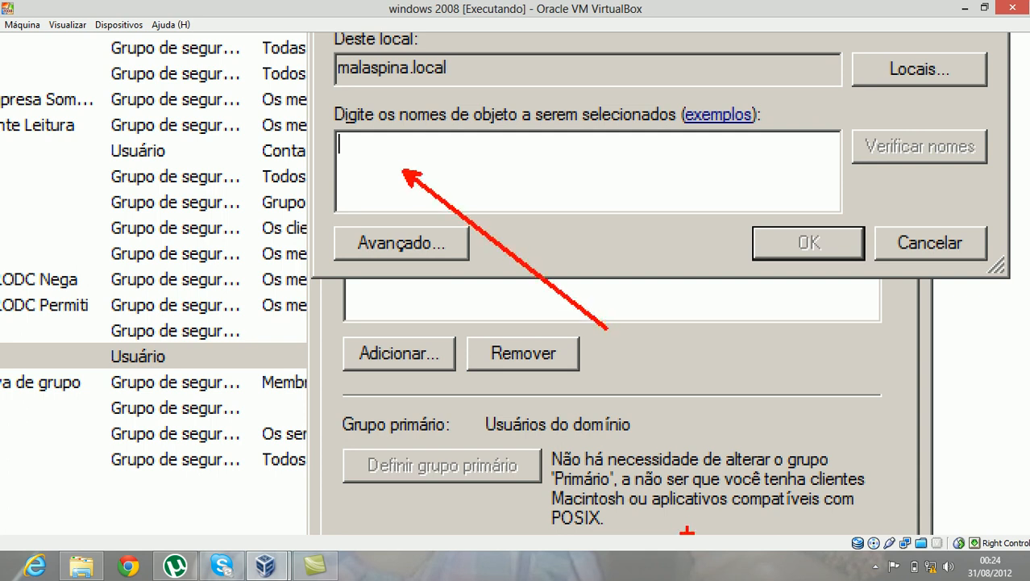
key("Escape")
type("grupo_recepcao")
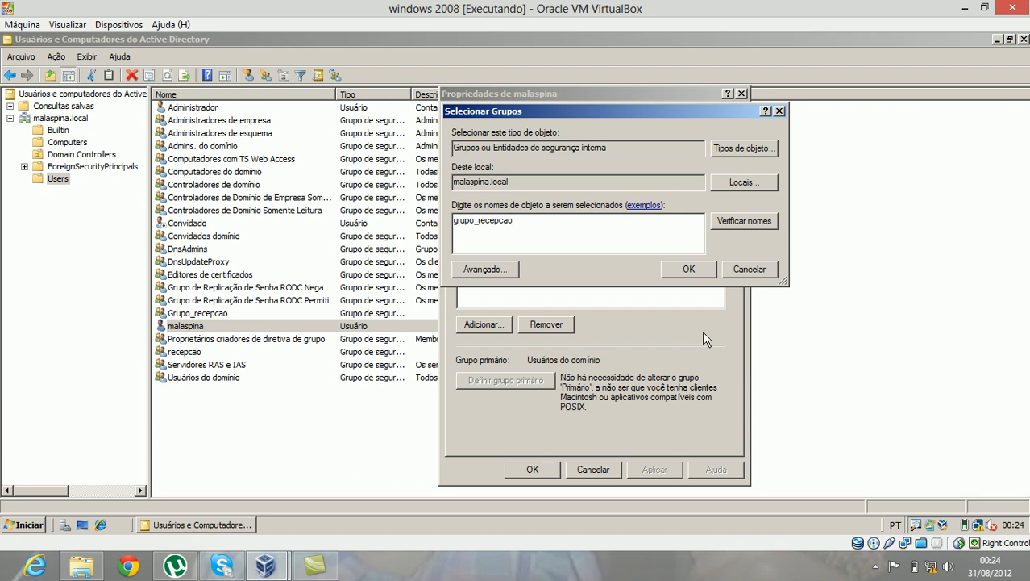
left_click(733, 220)
left_click(683, 269)
left_click(652, 469)
left_click(496, 194)
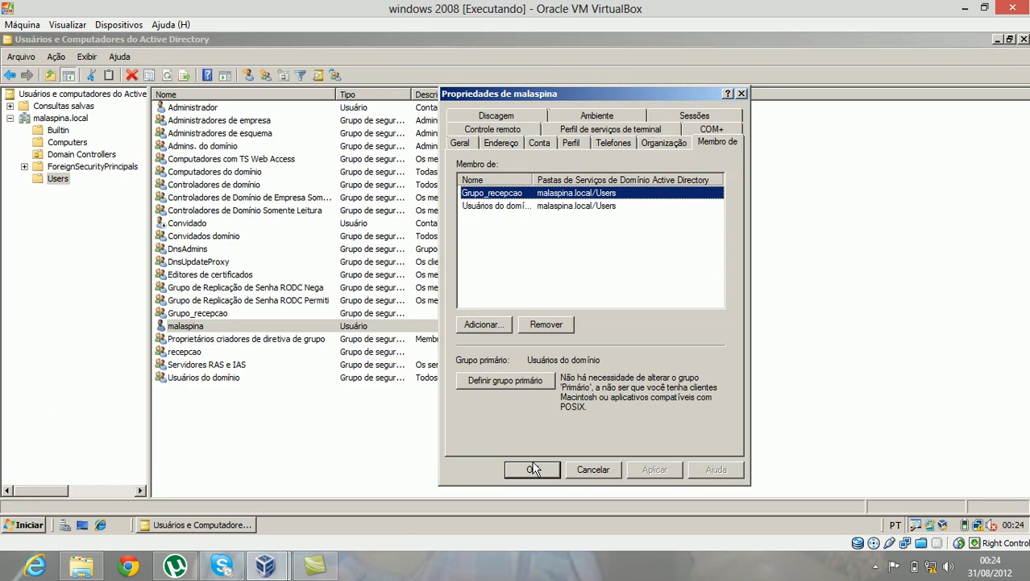
left_click(532, 470)
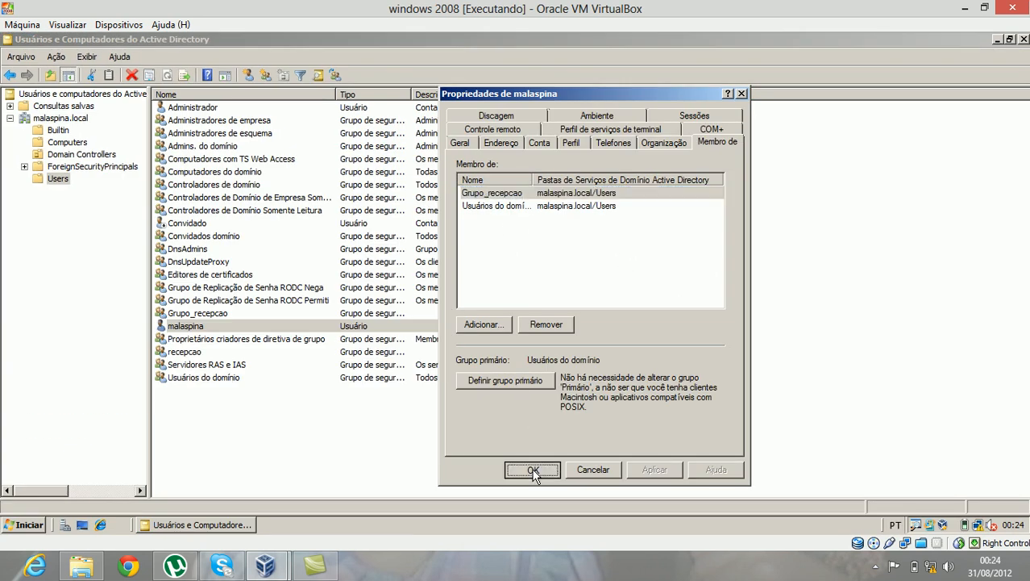
- Open the properties of Grupo_recepcao and examine its list of members
double_click(202, 312)
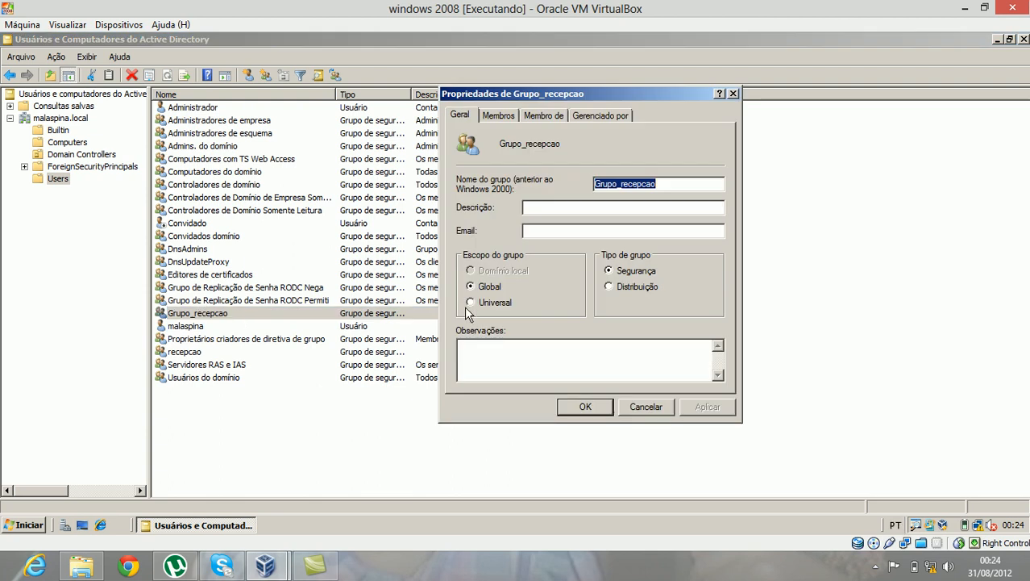
left_click_drag(540, 95, 544, 102)
key("ctrl+1")
left_click(510, 243)
left_click_drag(475, 199, 592, 124)
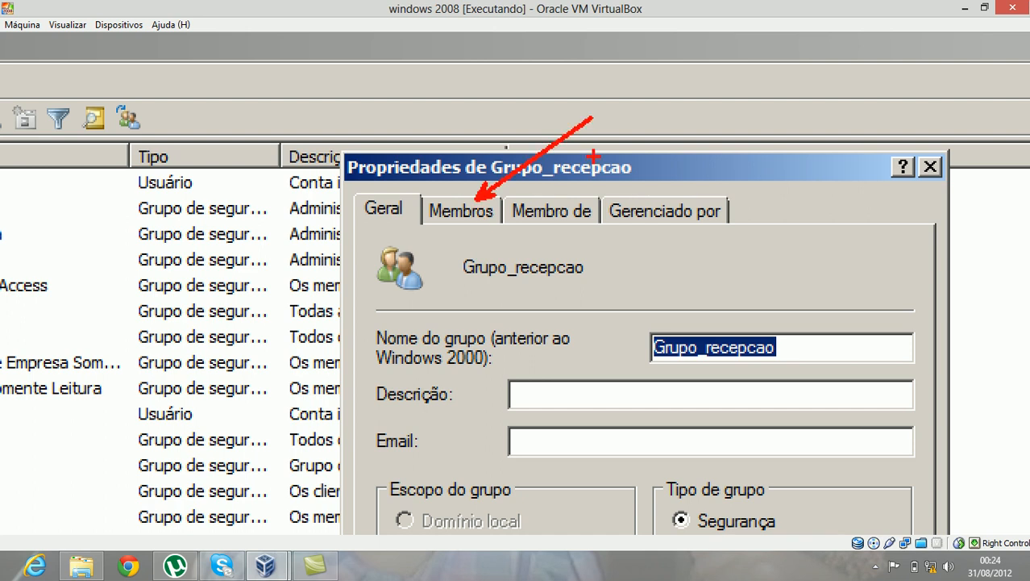
left_click_drag(583, 199, 718, 114)
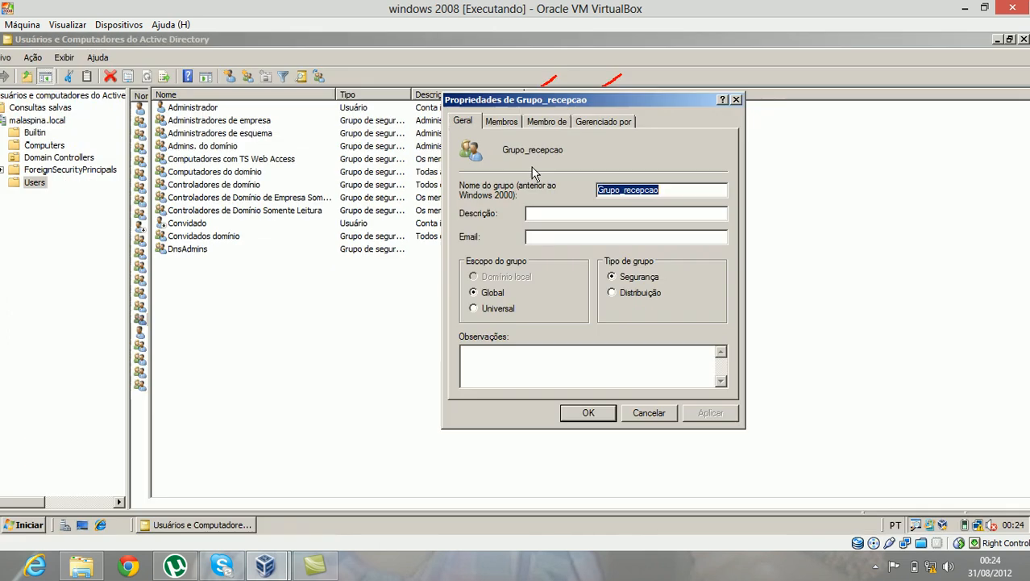
key("Escape")
left_click(505, 120)
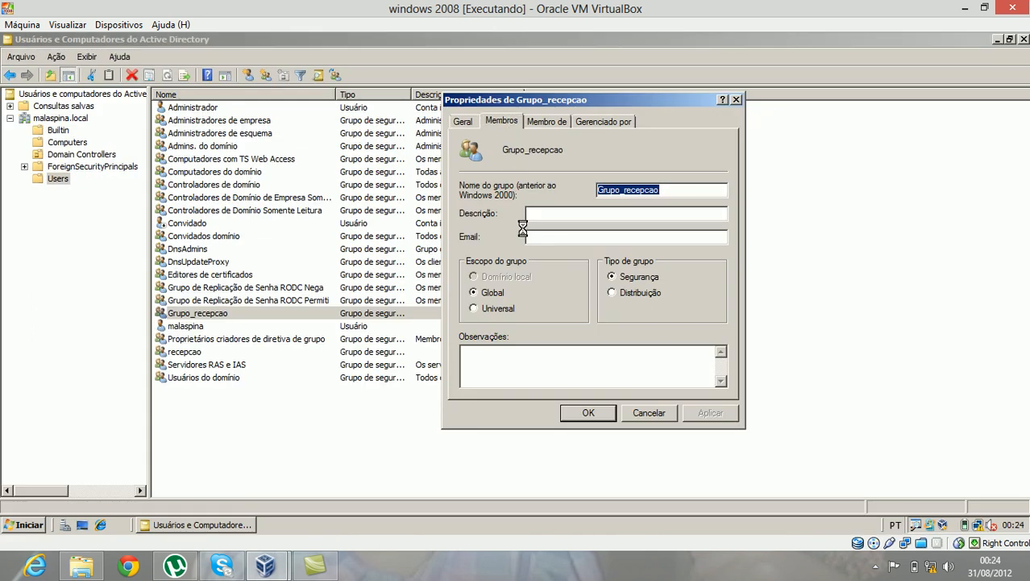
key("ctrl+1")
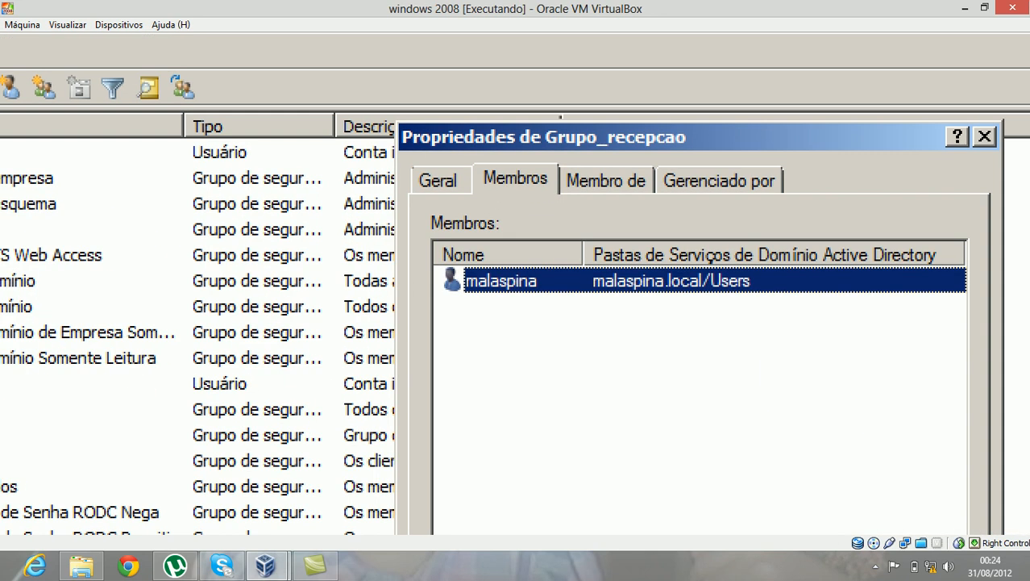
left_click_drag(516, 292, 586, 436)
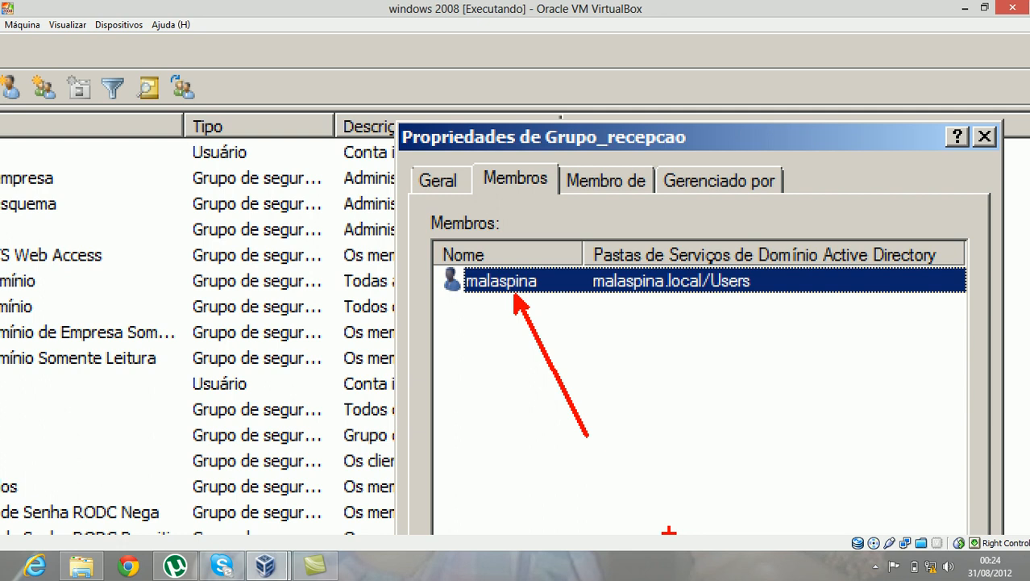
key("Escape")
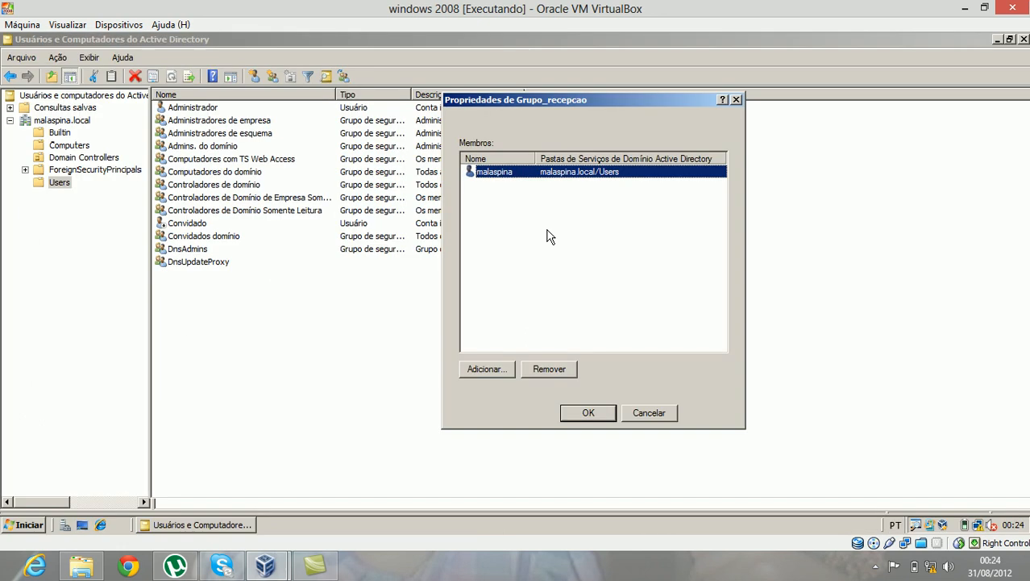
- Check which other groups Grupo_recepcao itself belongs to
left_click(547, 121)
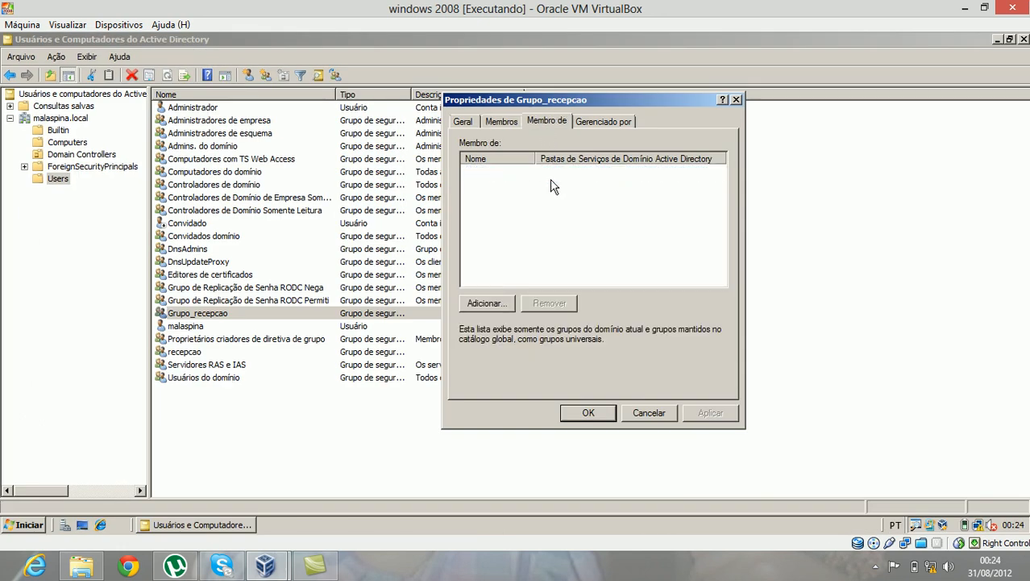
key("ctrl+1")
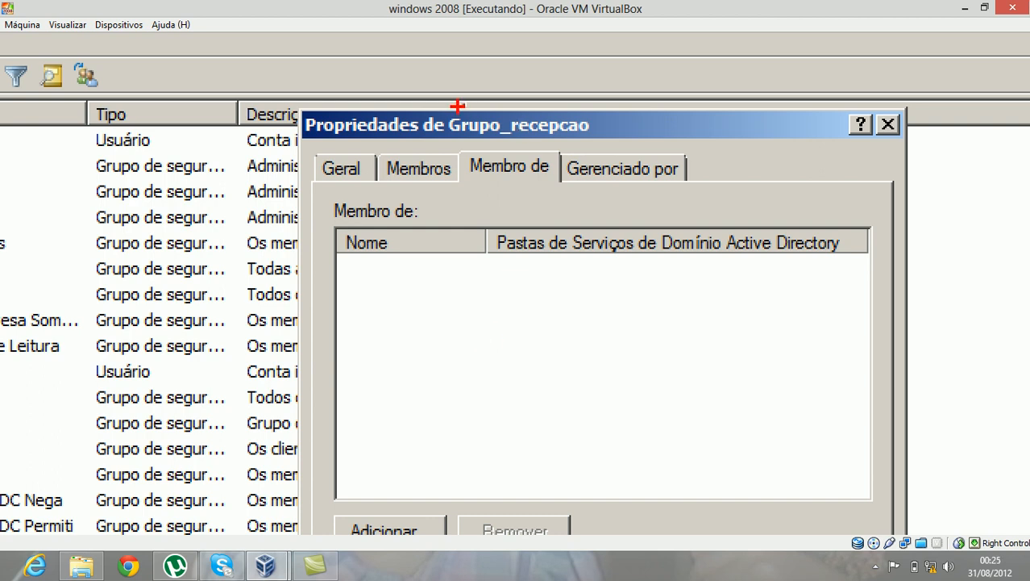
mouse_move(452, 99)
left_mouse_down()
mouse_move(484, 142)
mouse_move(592, 148)
left_mouse_up()
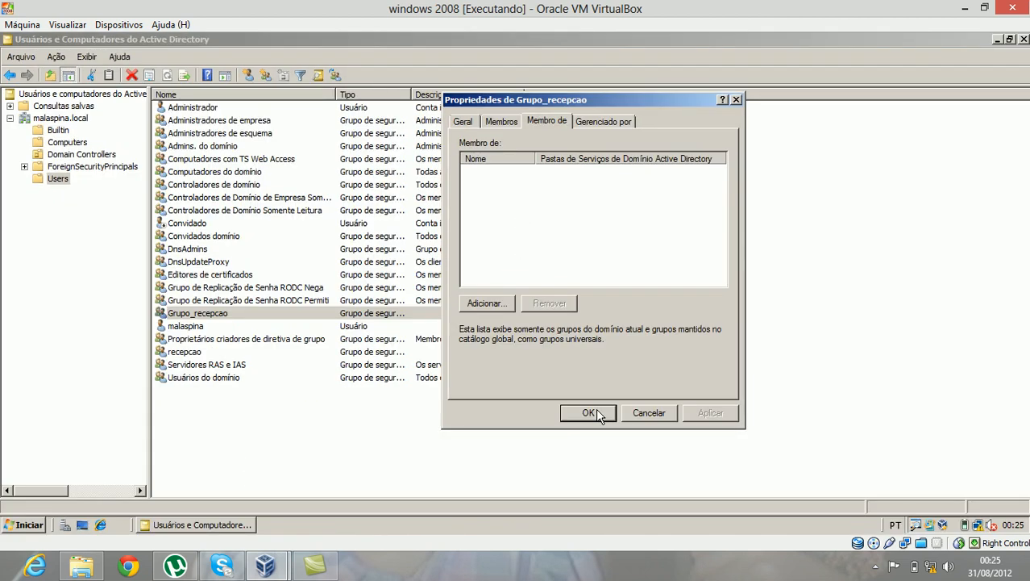
- Close the properties of Grupo_recepcao and highlight the group and its member user account in the Users container
left_click(596, 411)
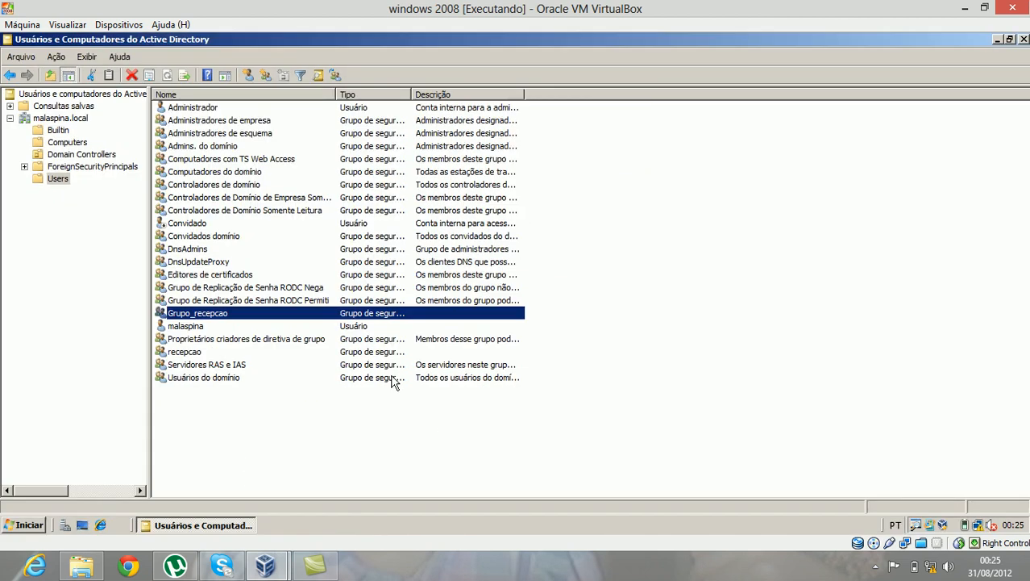
left_click(192, 327)
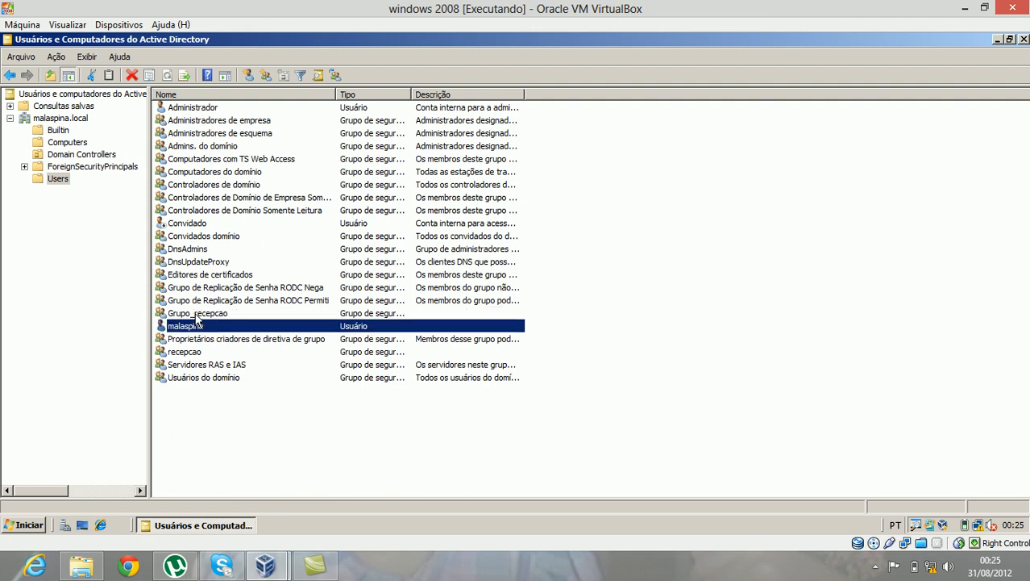
left_click(200, 311)
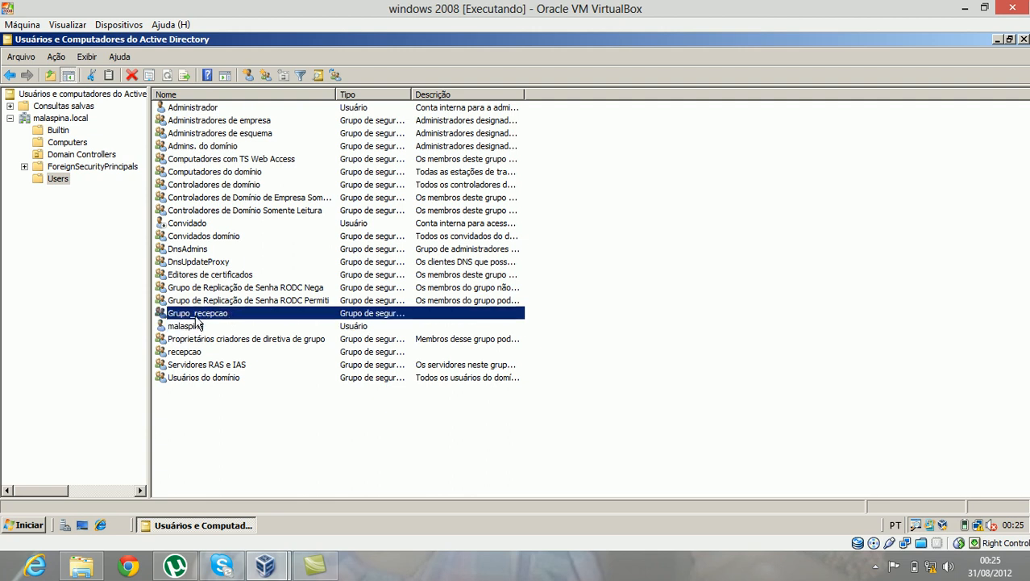
left_click(191, 327)
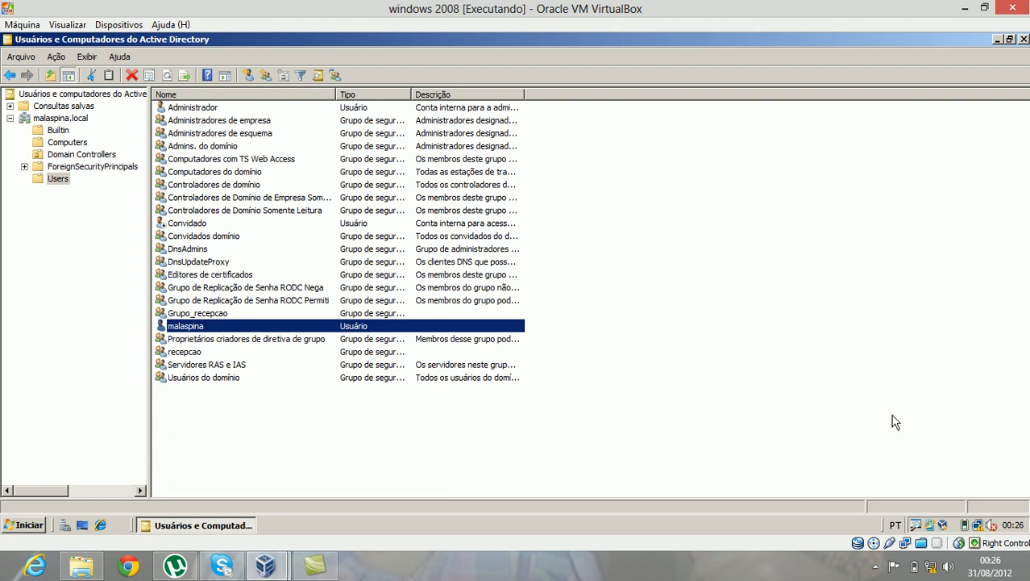
left_click(324, 562)
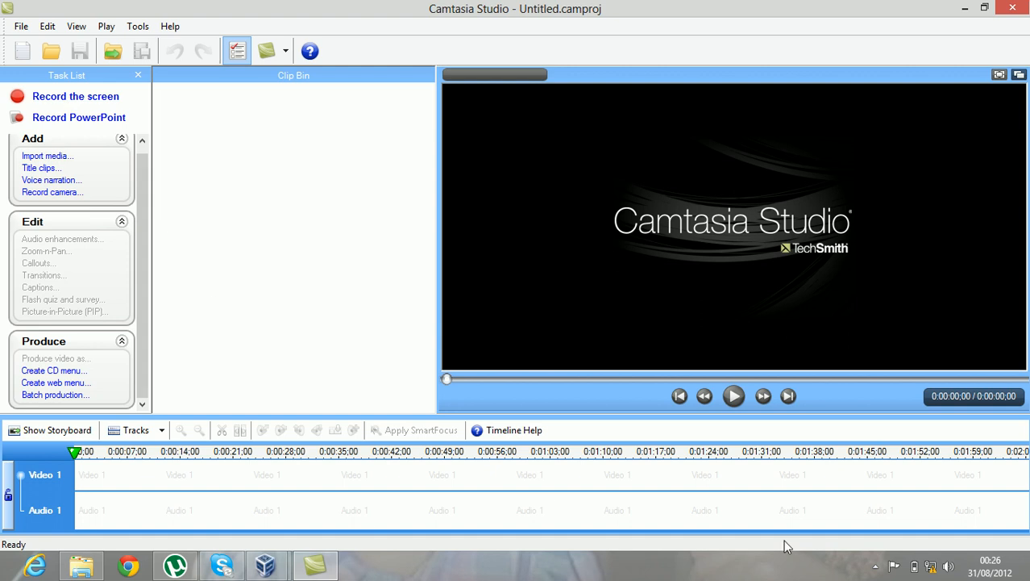
left_click(876, 566)
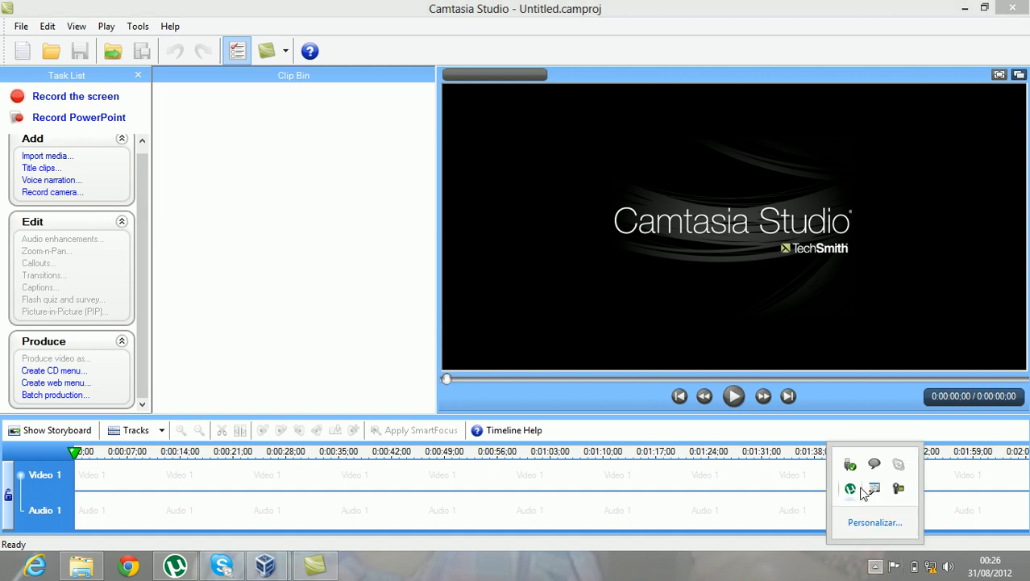
left_click(899, 488)
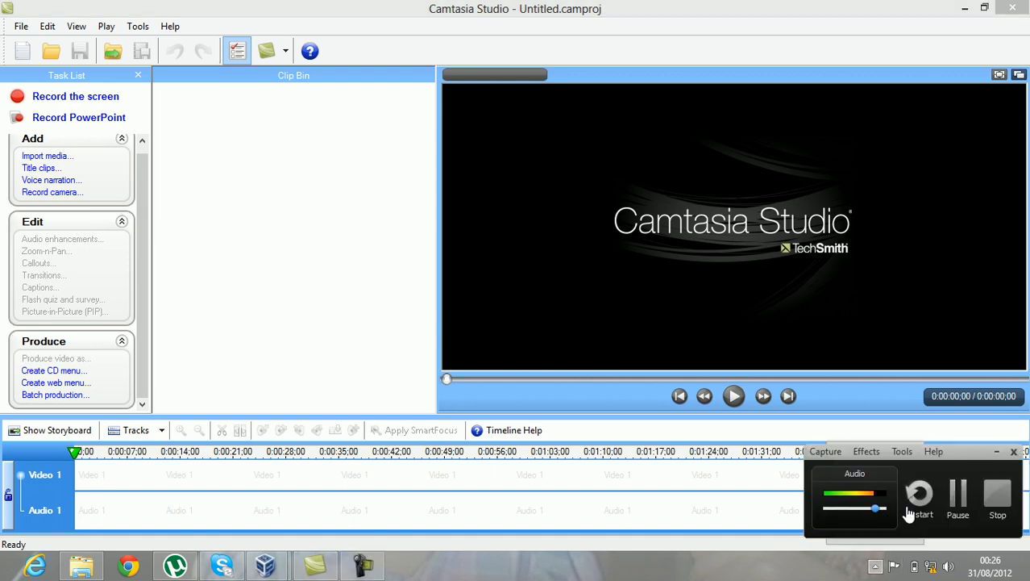